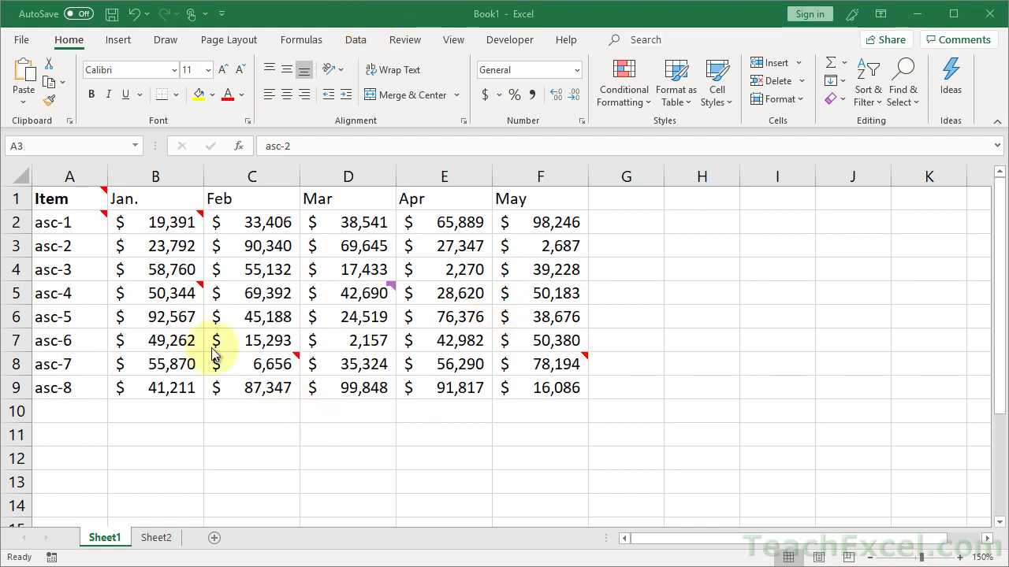
Look over Sheet2 and then return to Sheet1.
mouse_move(183, 293)
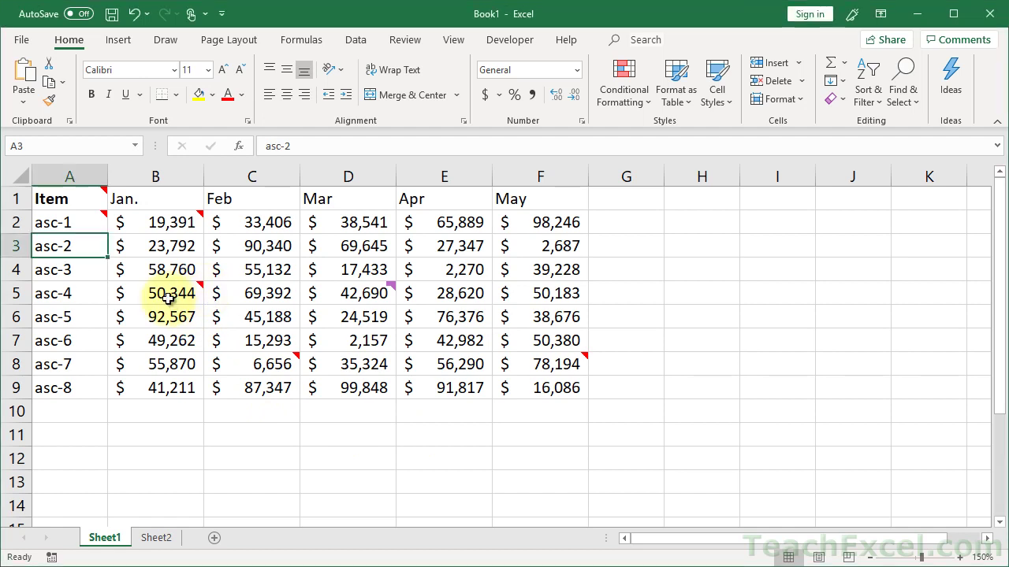
mouse_move(266, 365)
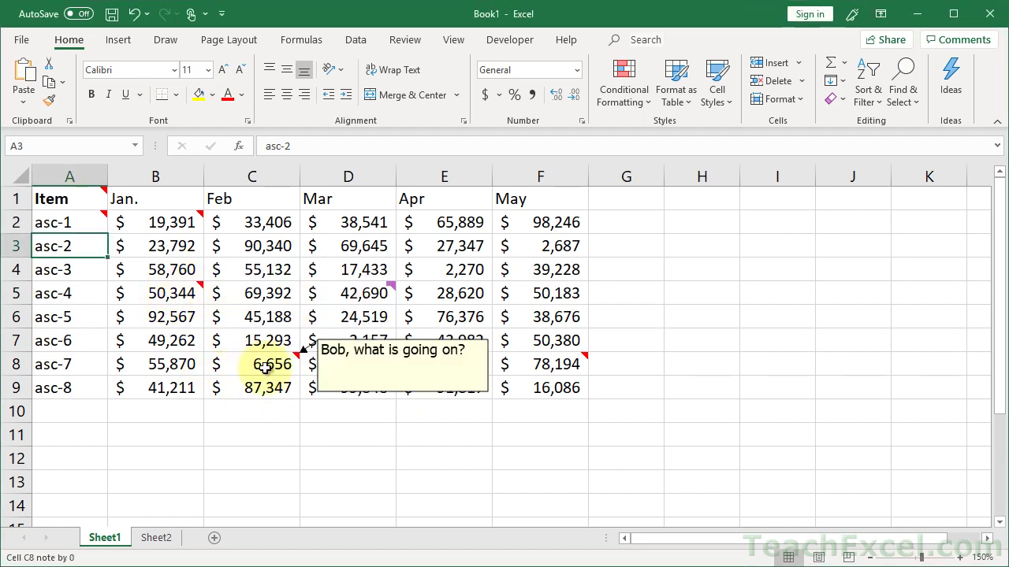
mouse_move(358, 293)
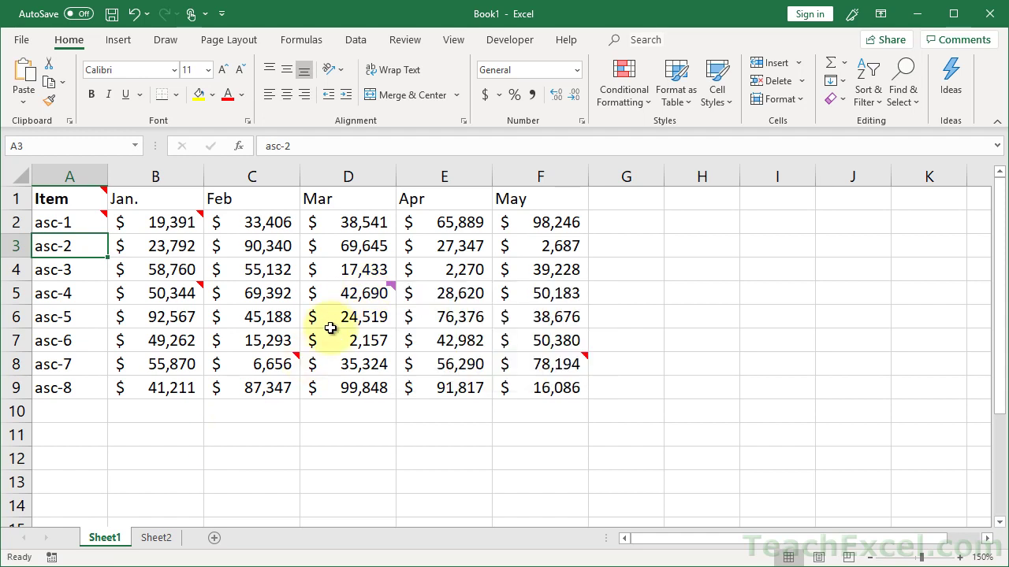
left_click(150, 539)
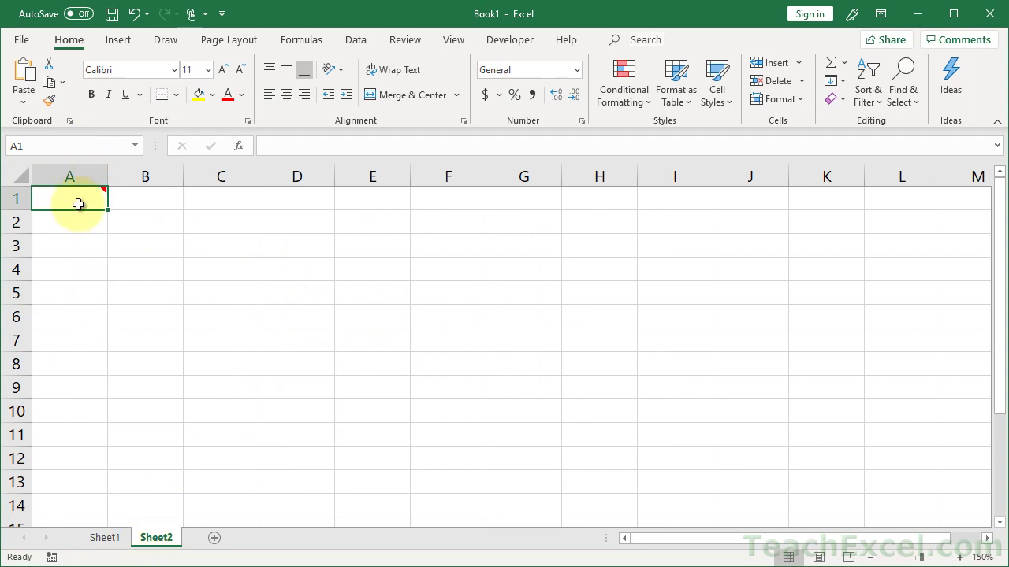
mouse_move(78, 197)
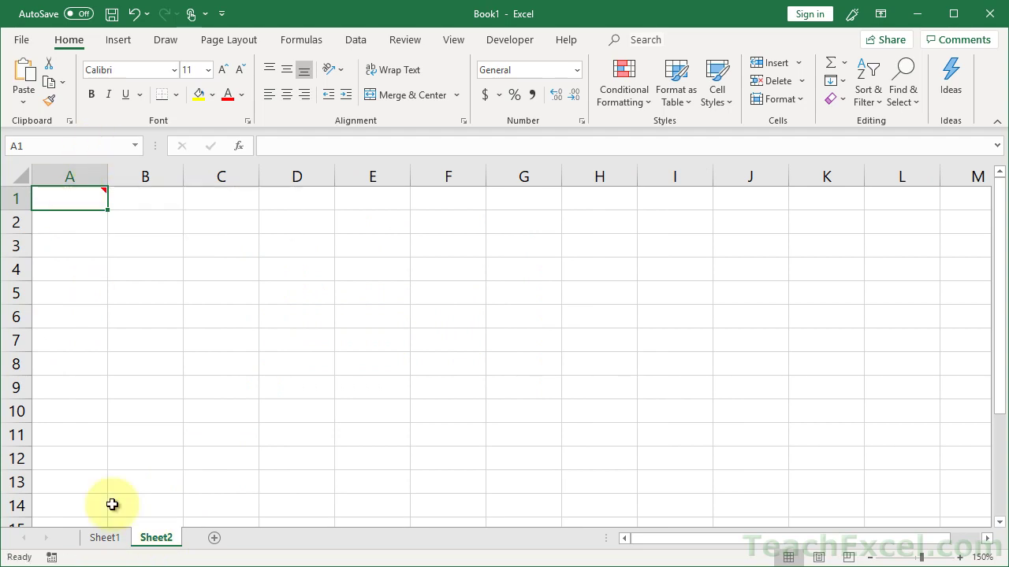
left_click(103, 539)
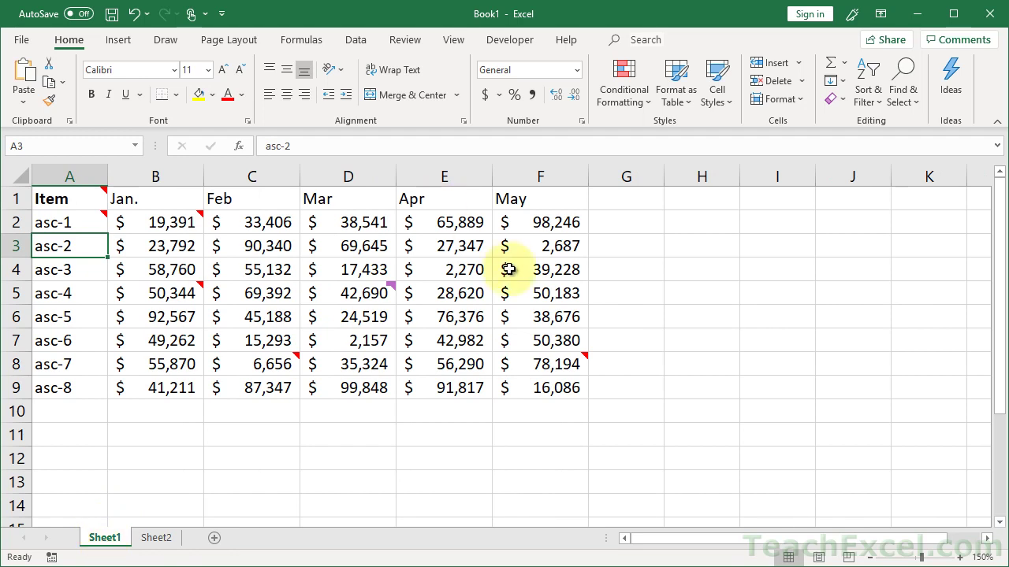
Open Find and Replace, clear the old search term and show the extra options.
key("ctrl+f")
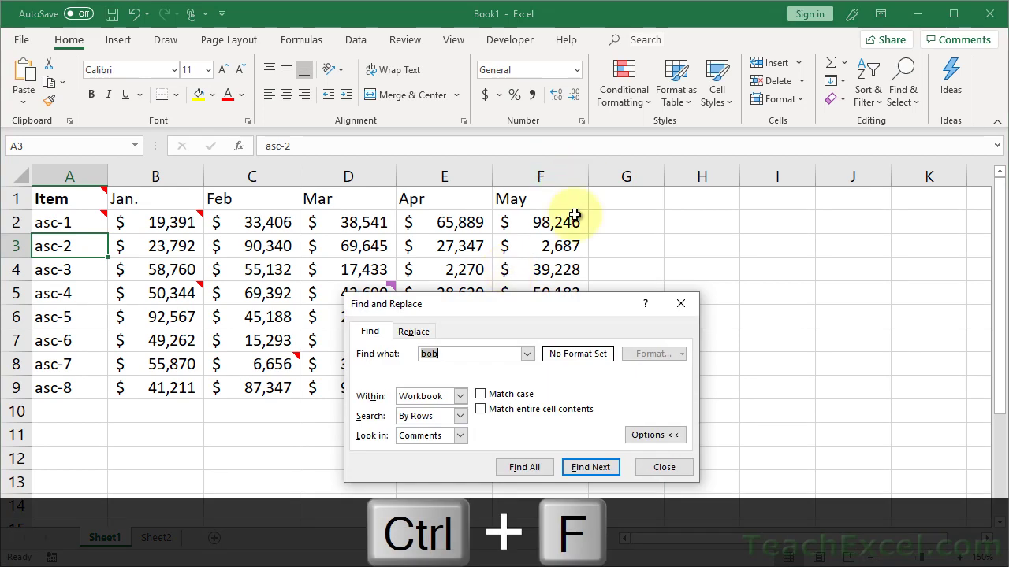
left_click_drag(539, 306, 520, 126)
left_click(355, 150)
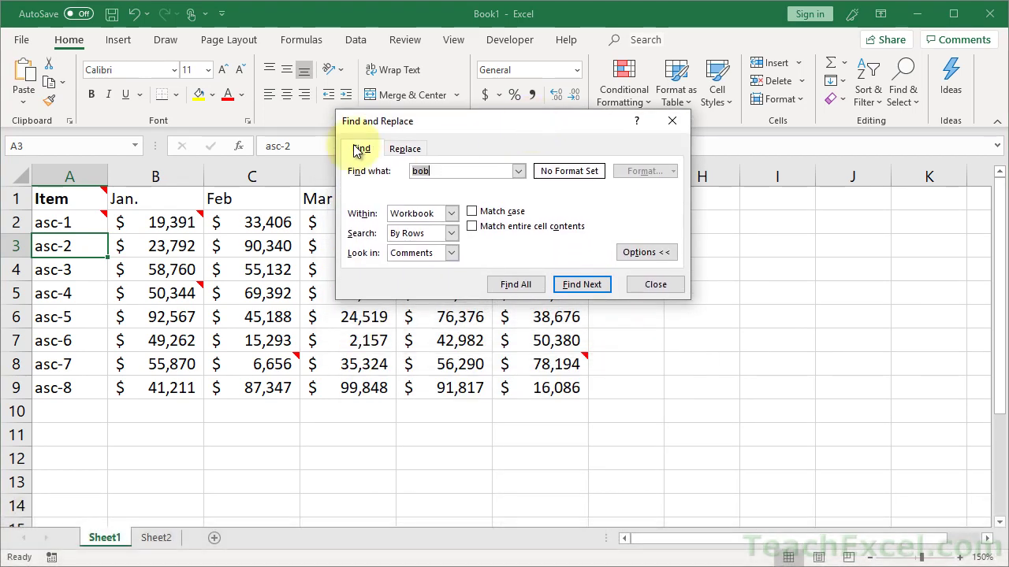
left_click(643, 252)
left_click(477, 168)
key("BackSpace")
key("BackSpace")
key("BackSpace")
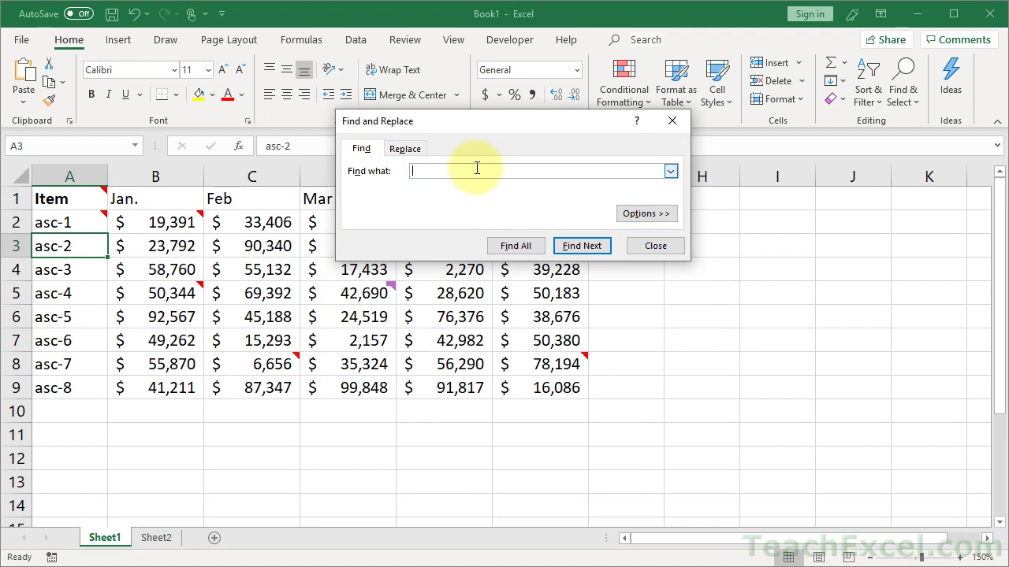
left_click(645, 213)
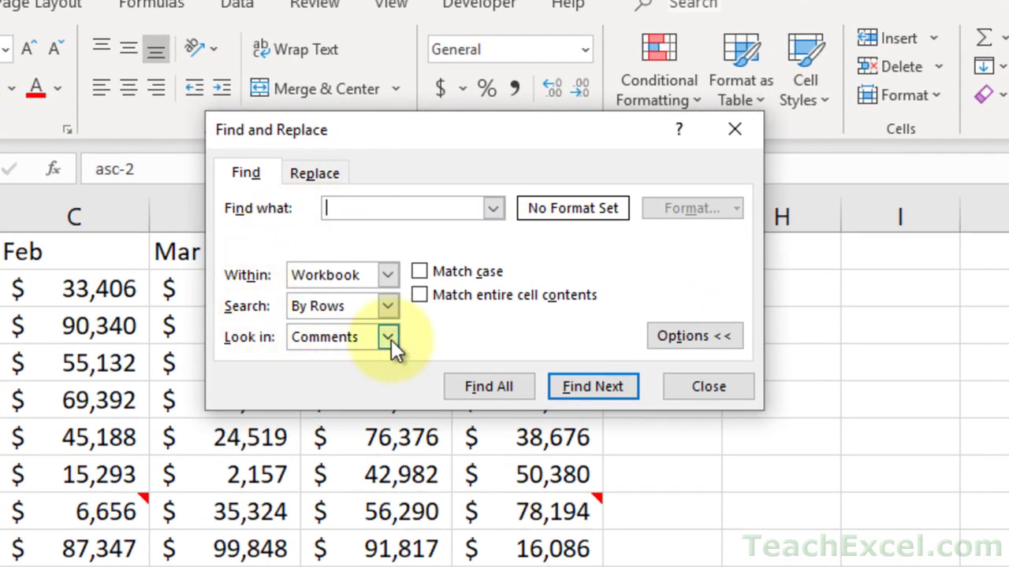
Set Look in to Comments and Within to Workbook, and enter 'bob' as the search term.
left_click(389, 339)
left_click(376, 362)
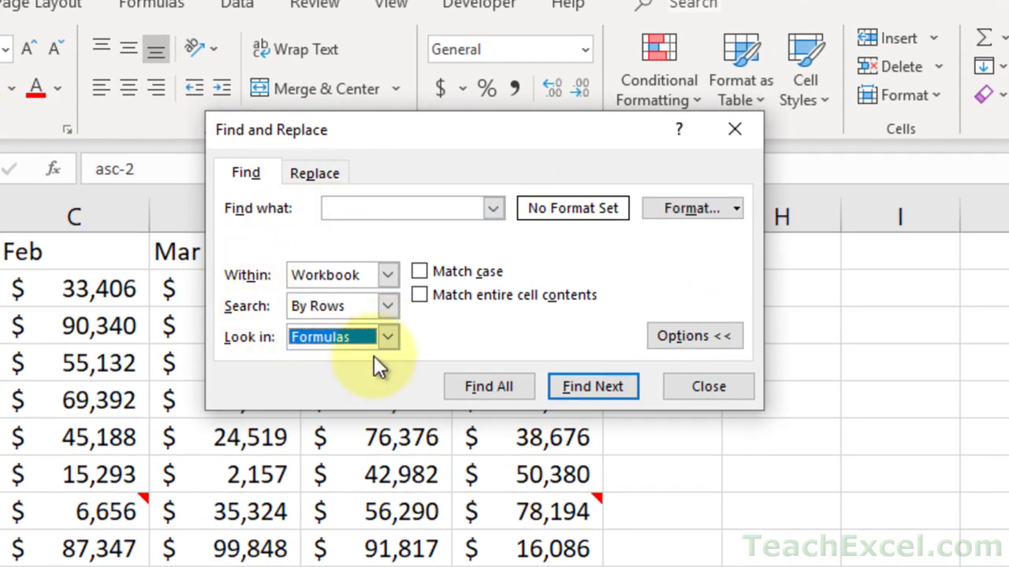
left_click(388, 338)
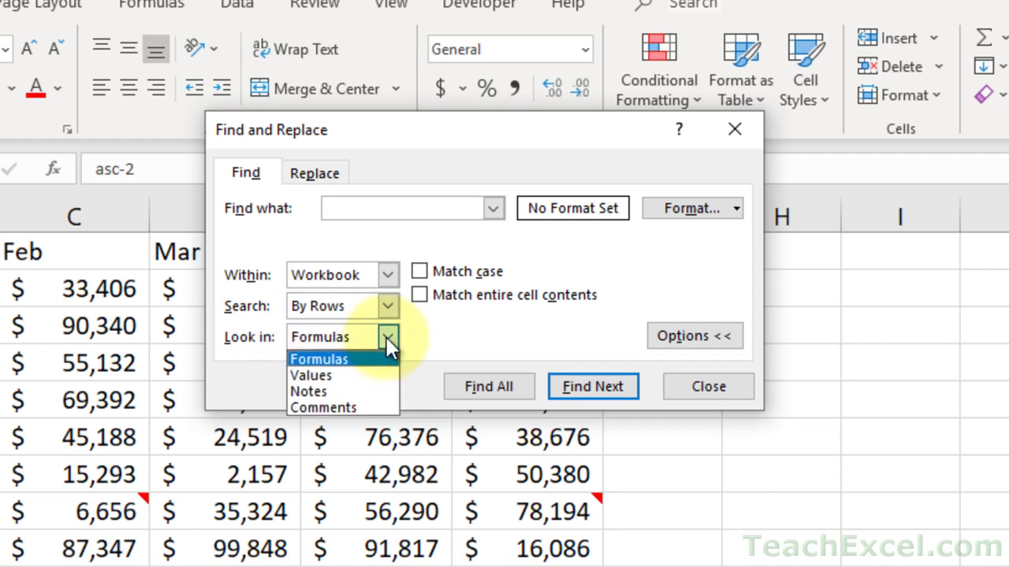
left_click(366, 408)
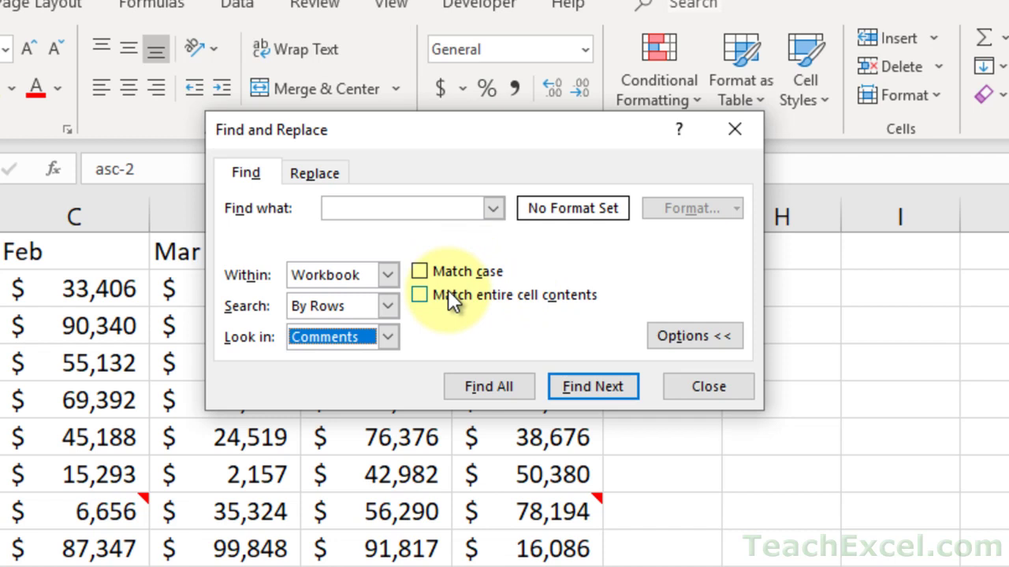
left_click(390, 274)
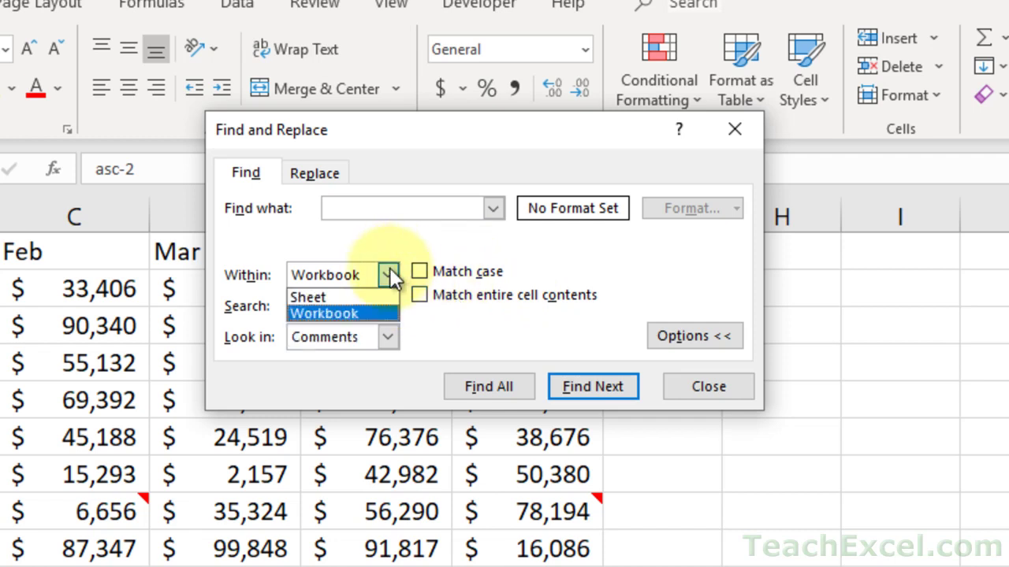
left_click(334, 299)
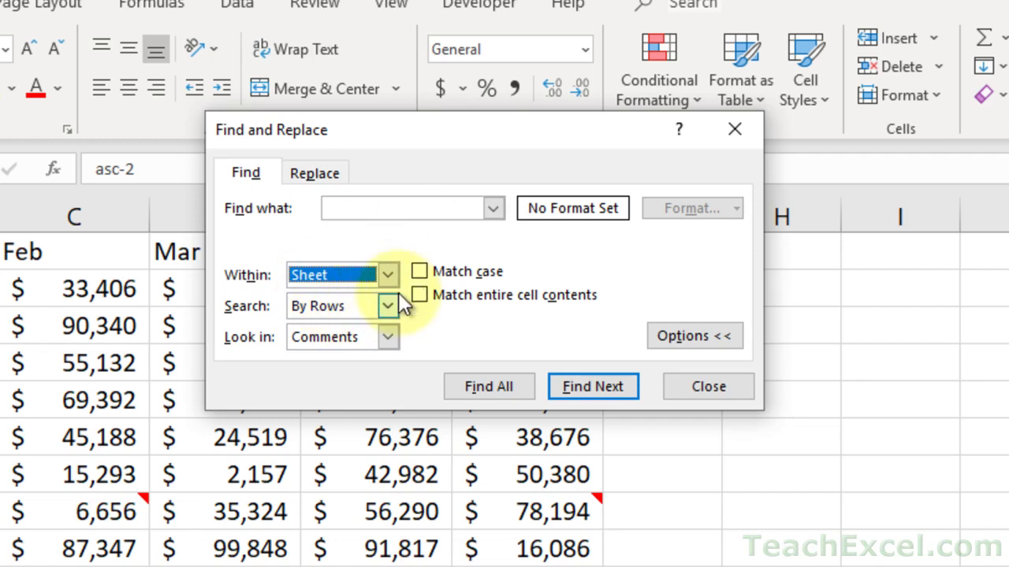
left_click(390, 274)
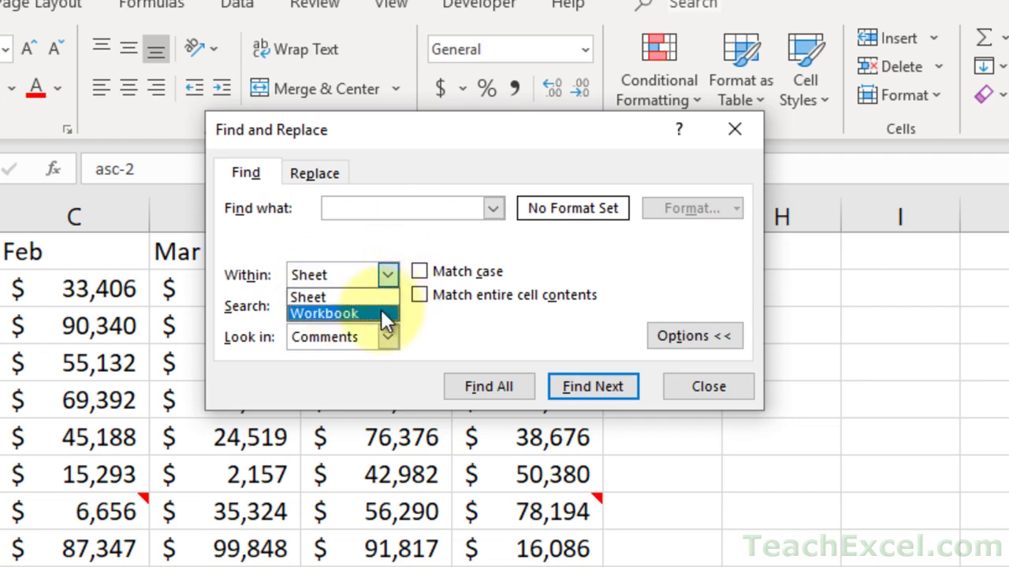
left_click(381, 312)
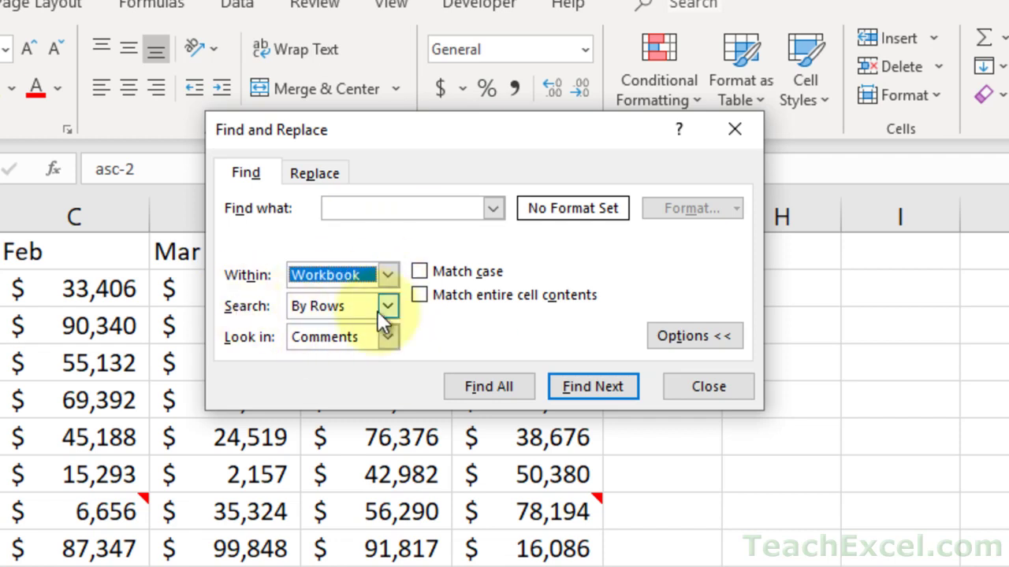
left_click(427, 203)
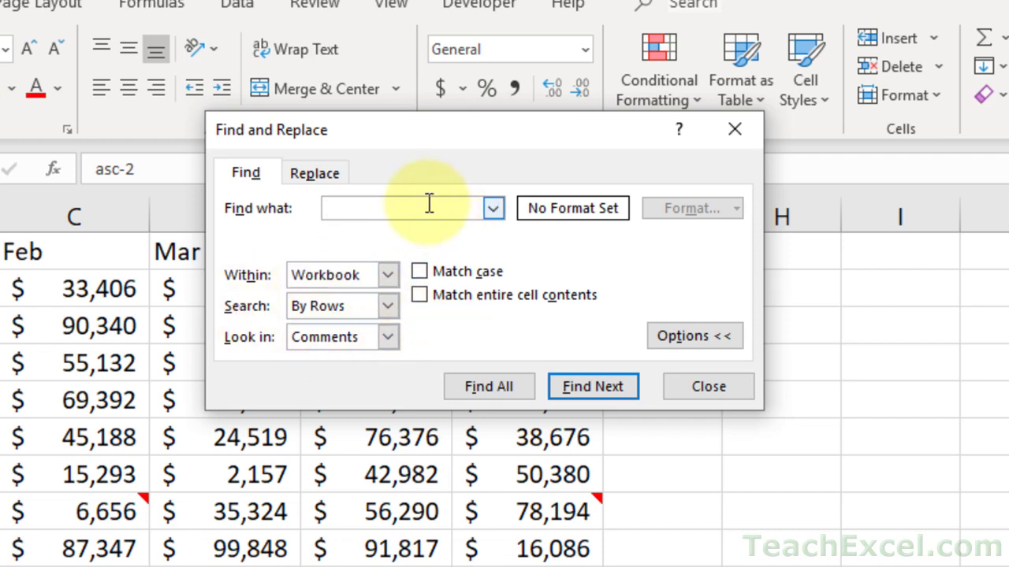
type("bob")
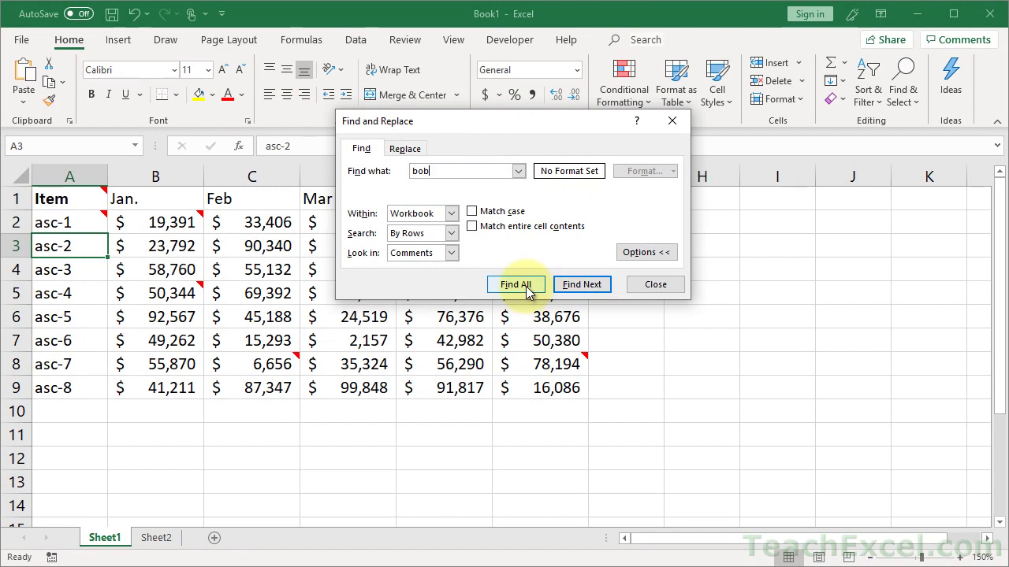
Find All 'bob' comments, revealing one match: Sheet1 cell D5 with value $42,690.
left_click(527, 286)
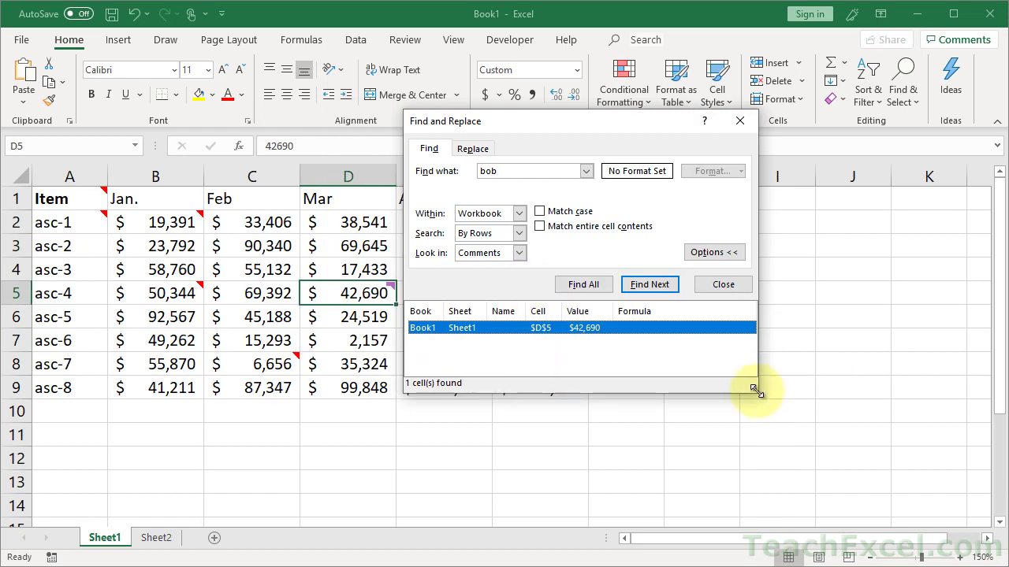
left_click_drag(757, 376, 709, 405)
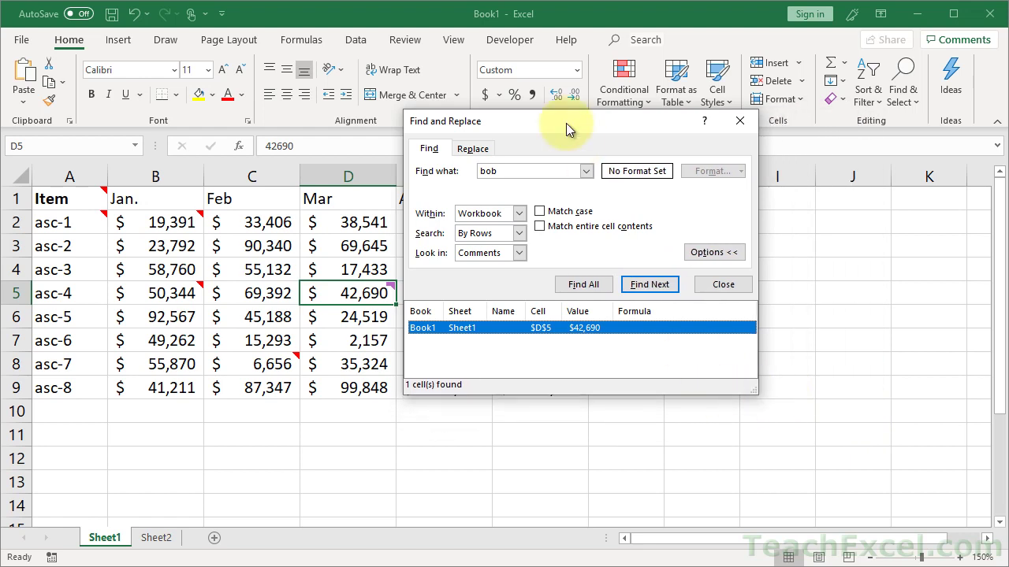
left_click_drag(566, 123, 633, 140)
mouse_move(359, 292)
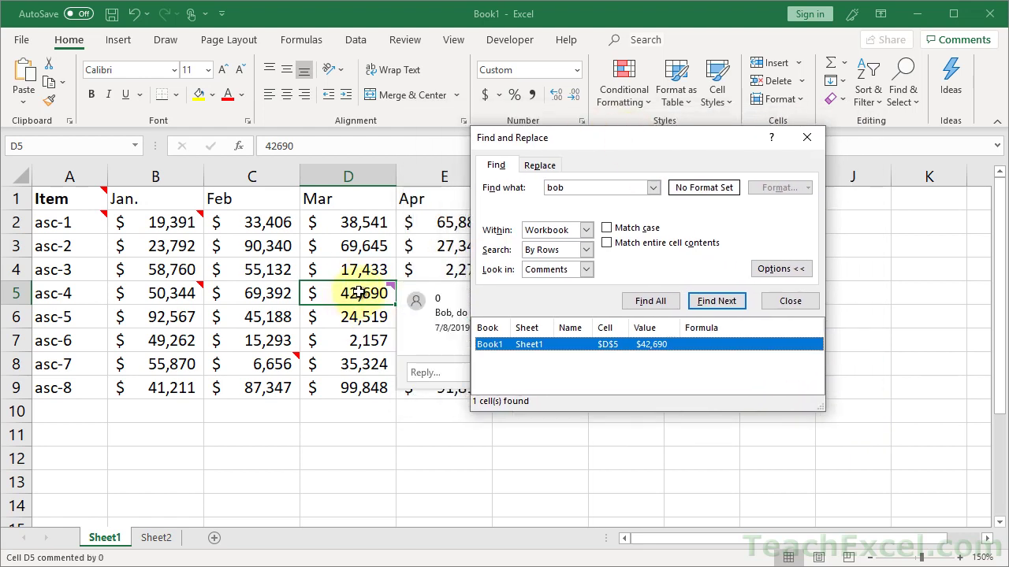
left_click_drag(584, 142, 657, 104)
mouse_move(384, 293)
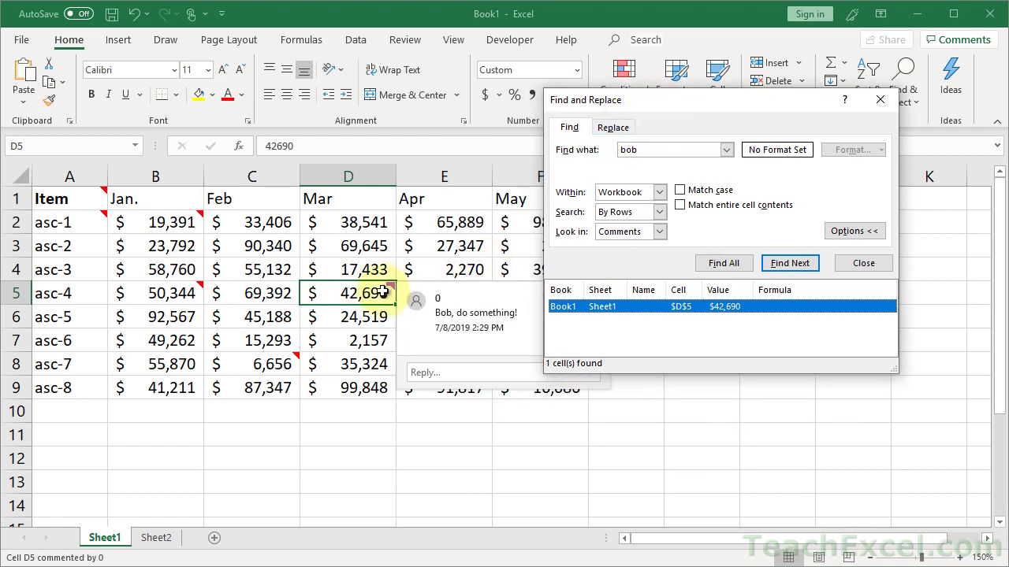
left_click(592, 321)
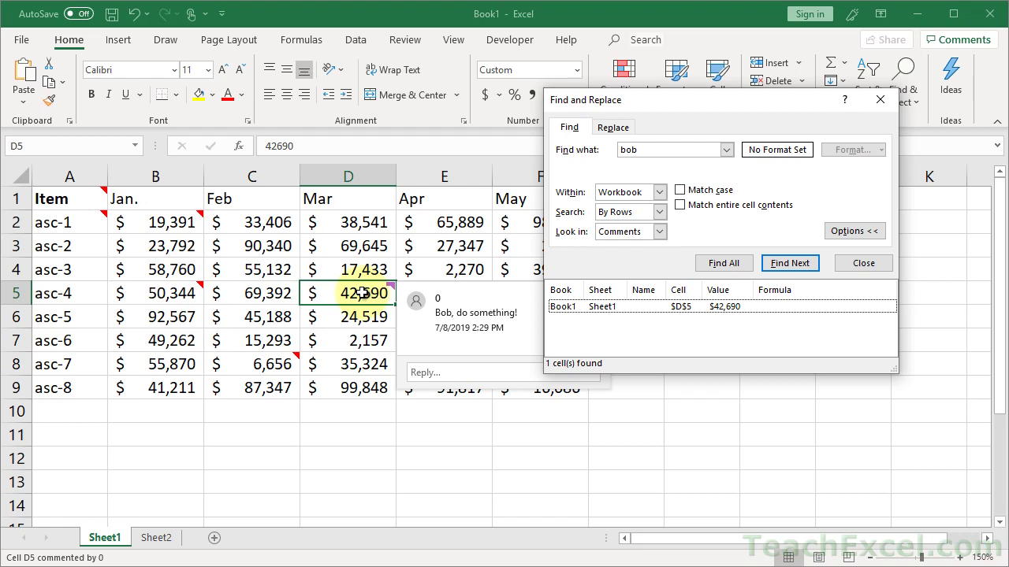
left_click_drag(723, 97, 598, 101)
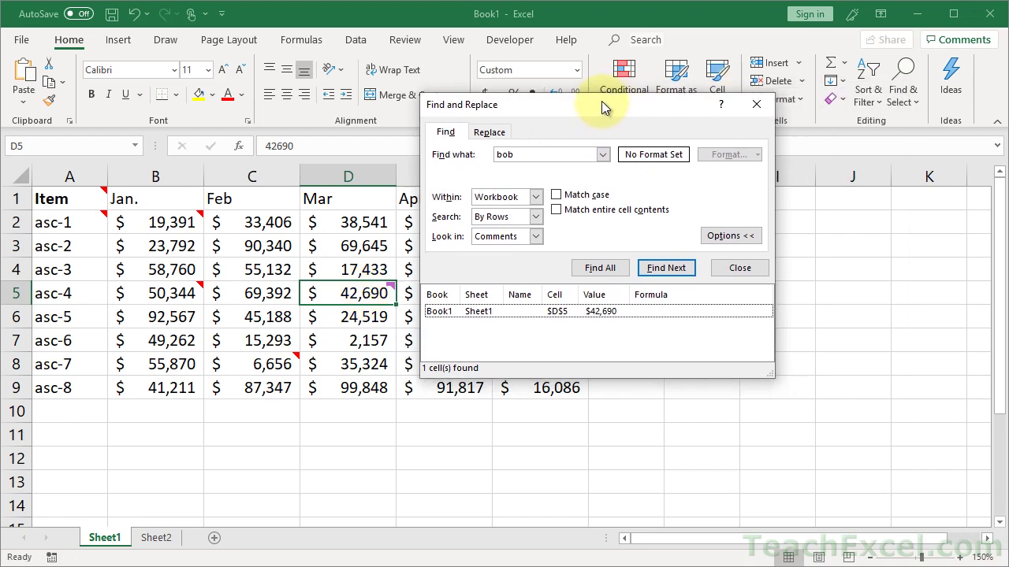
Close the search and open the Notes dropdown on the Review ribbon.
left_click(756, 105)
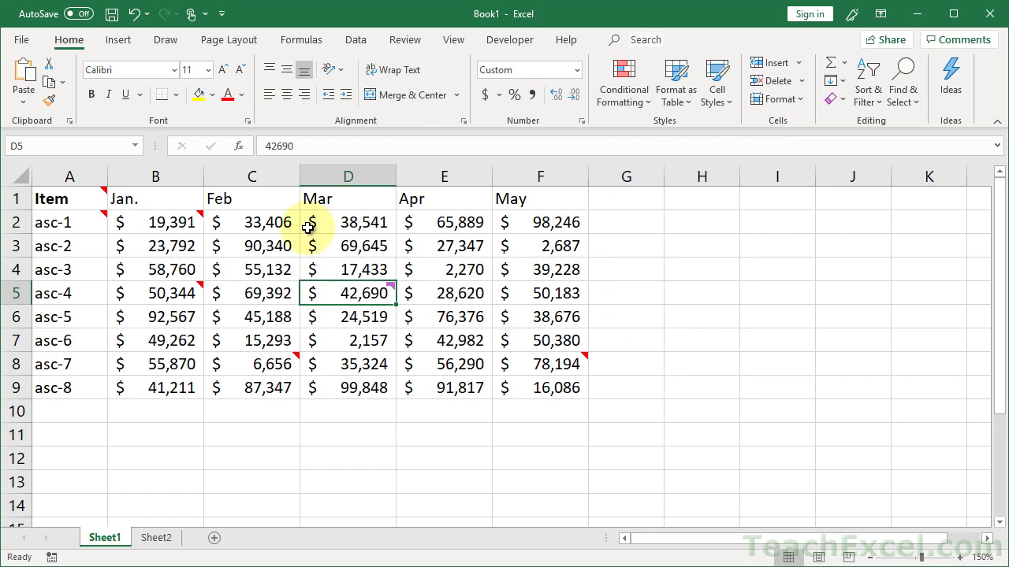
left_click(404, 39)
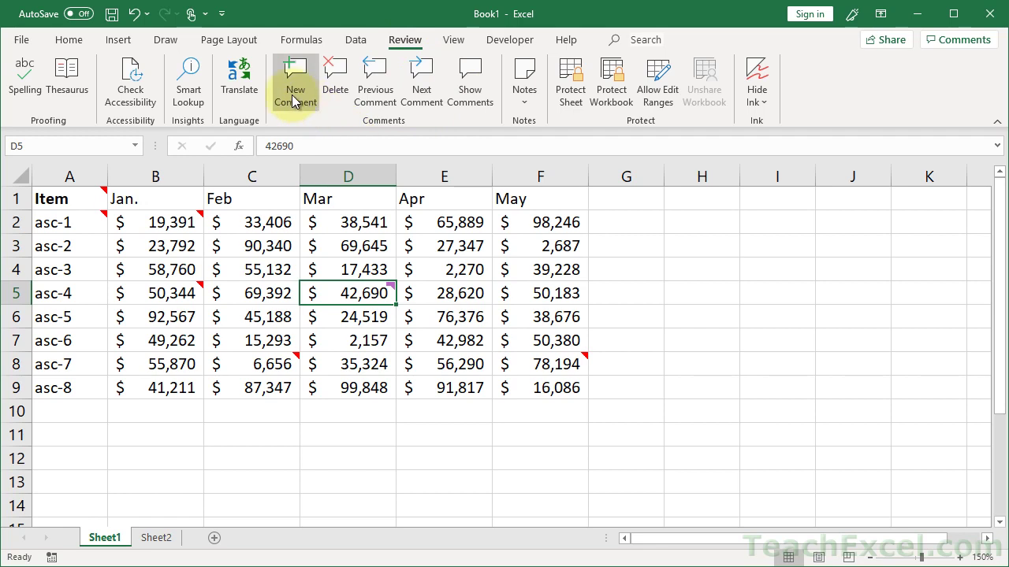
mouse_move(364, 295)
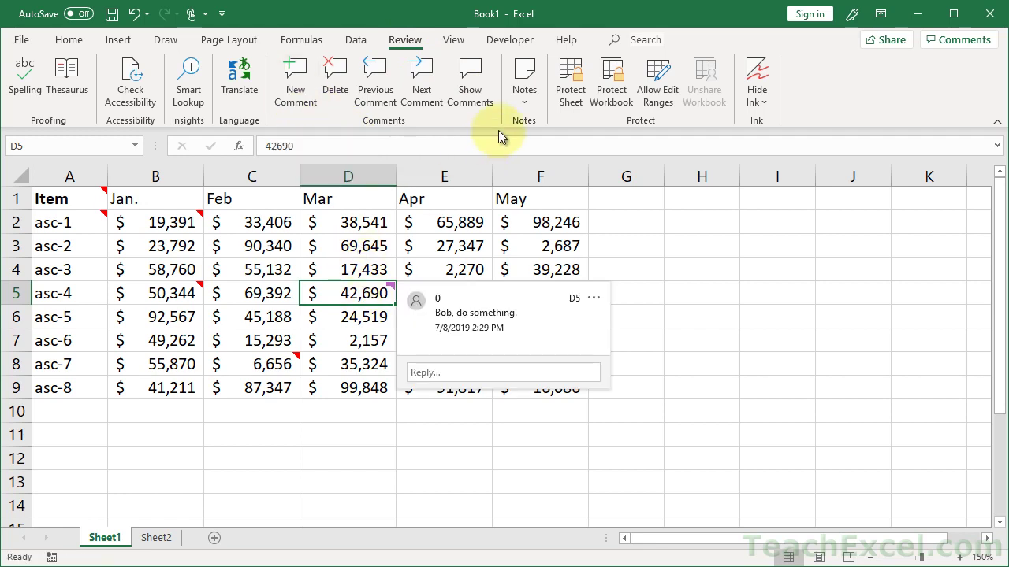
left_click(524, 104)
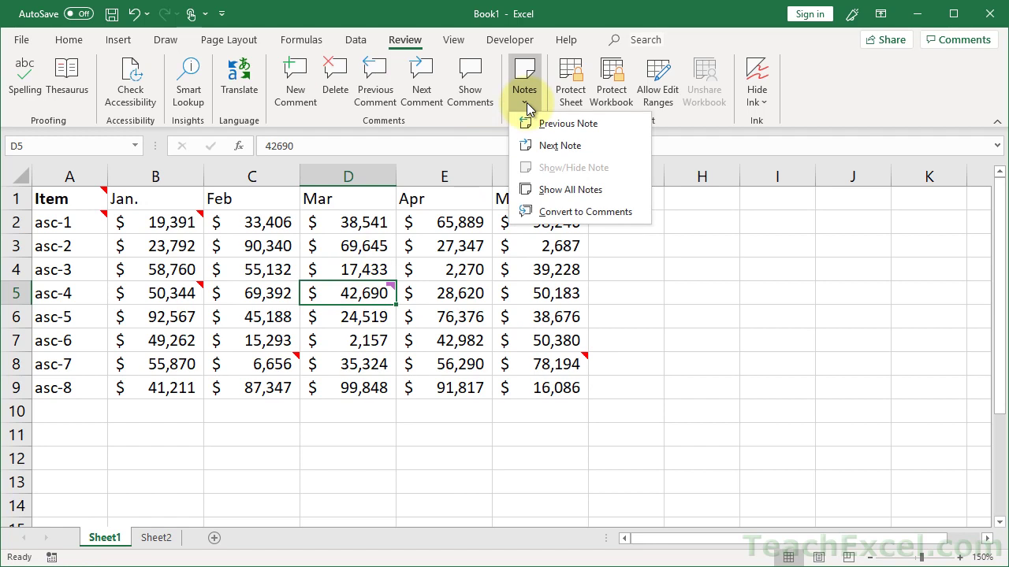
left_click(527, 105)
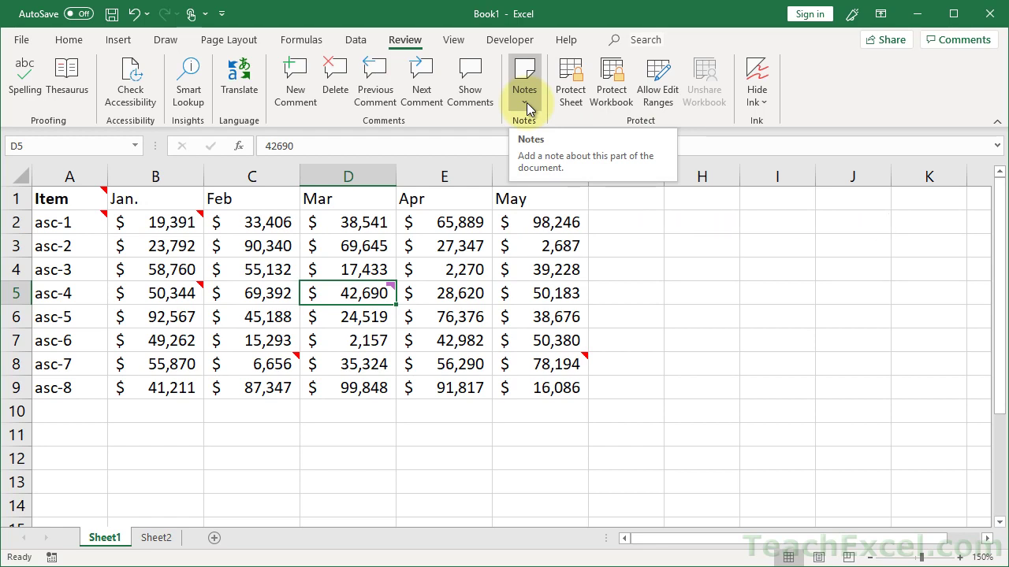
mouse_move(266, 365)
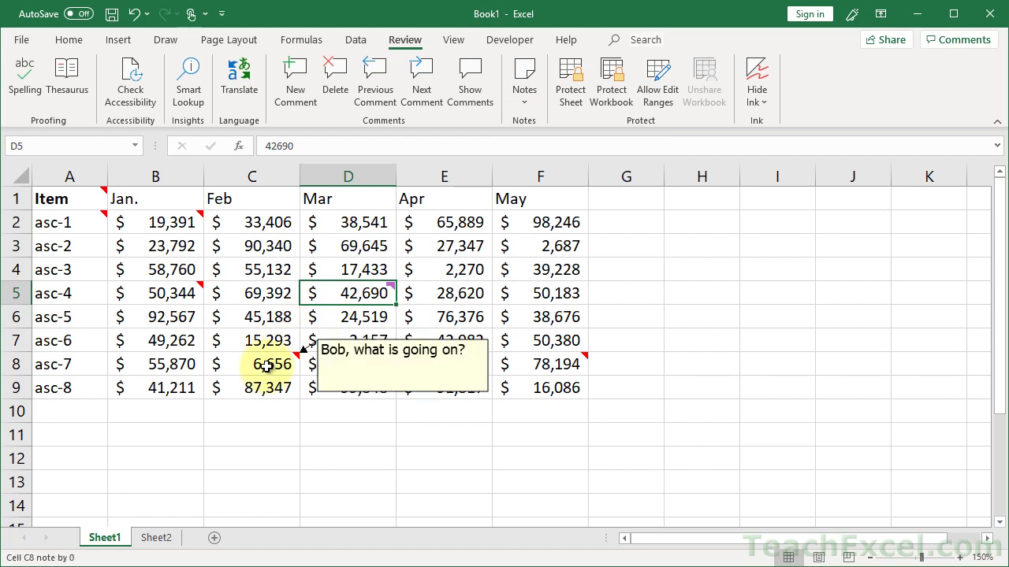
left_click(526, 92)
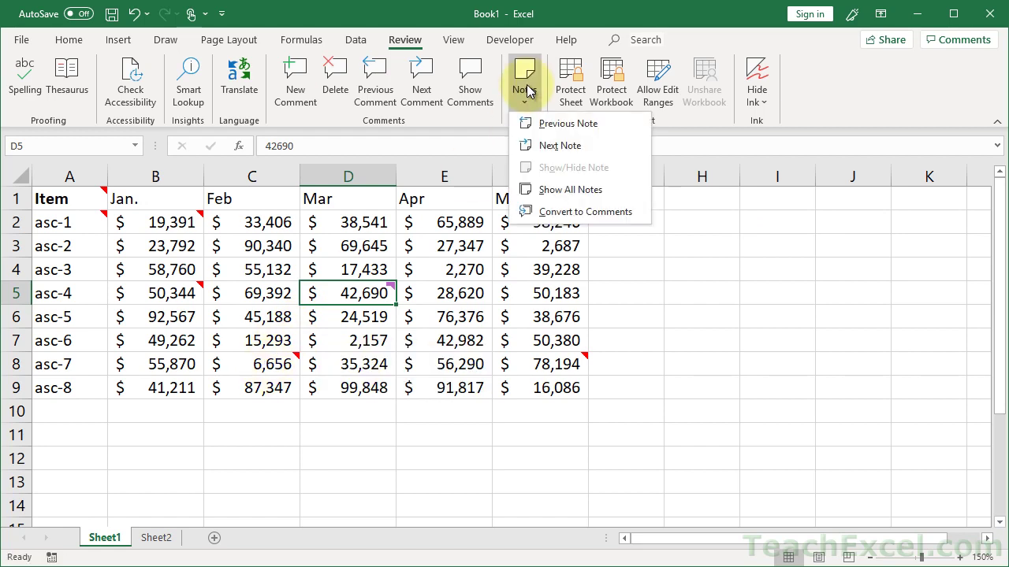
Convert all of Sheet1's notes into threaded comments, e.g. 'Slow start!' on B2.
left_click(586, 216)
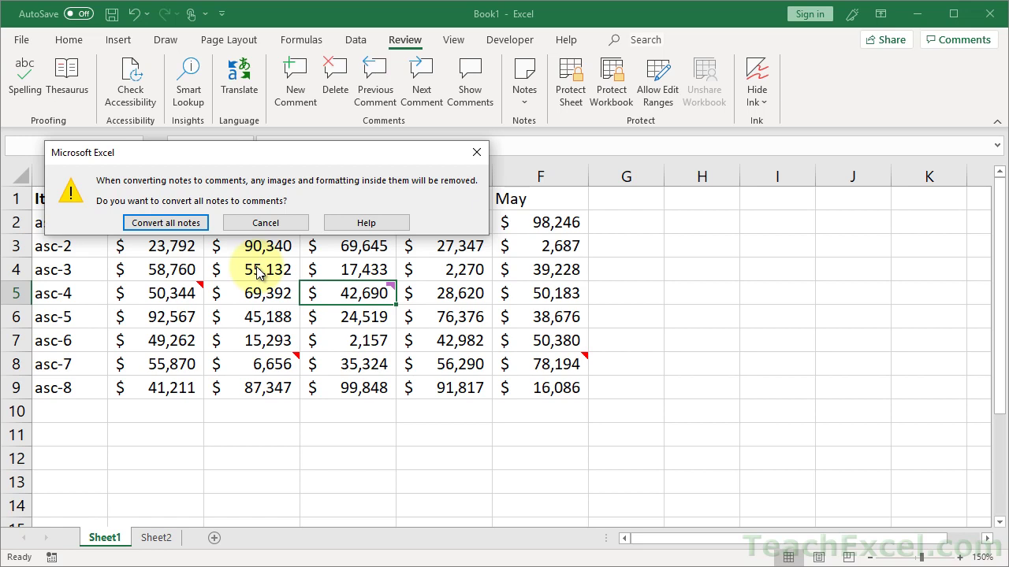
left_click(137, 223)
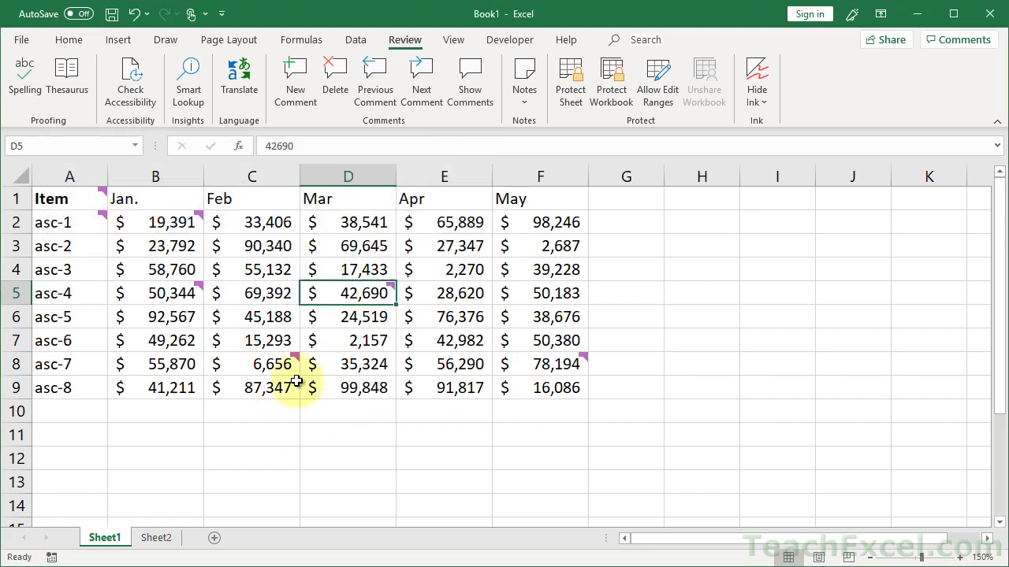
mouse_move(179, 290)
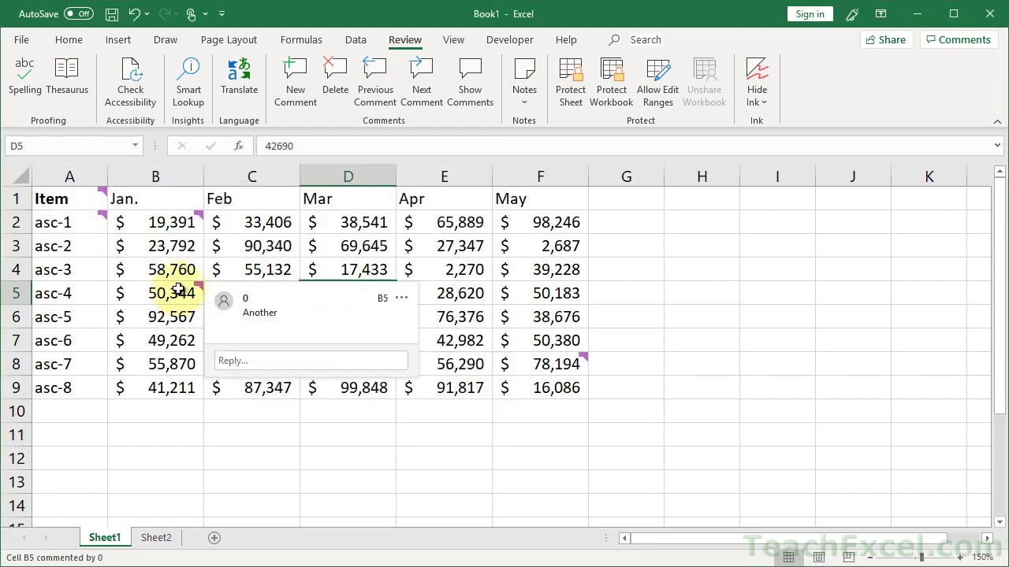
mouse_move(185, 219)
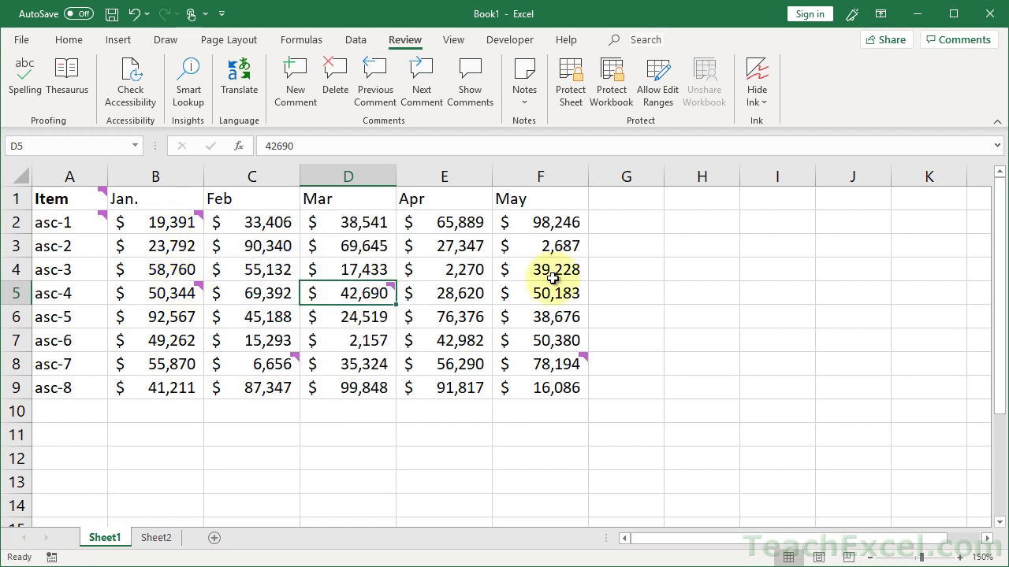
Rerun the comment search for 'bob', finding 4 cells, and check the C8 and D5 matches.
key("ctrl+f")
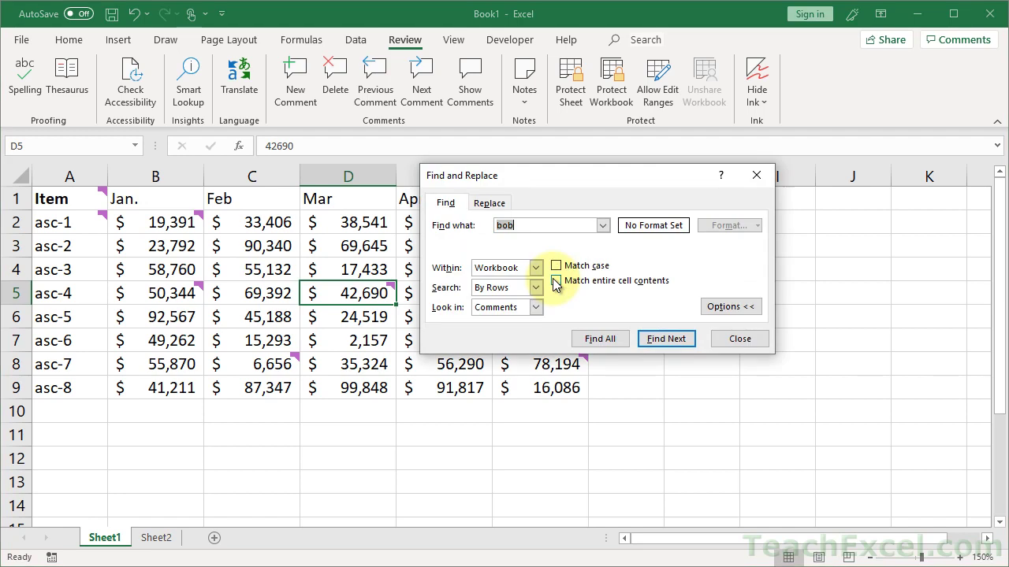
left_click(611, 344)
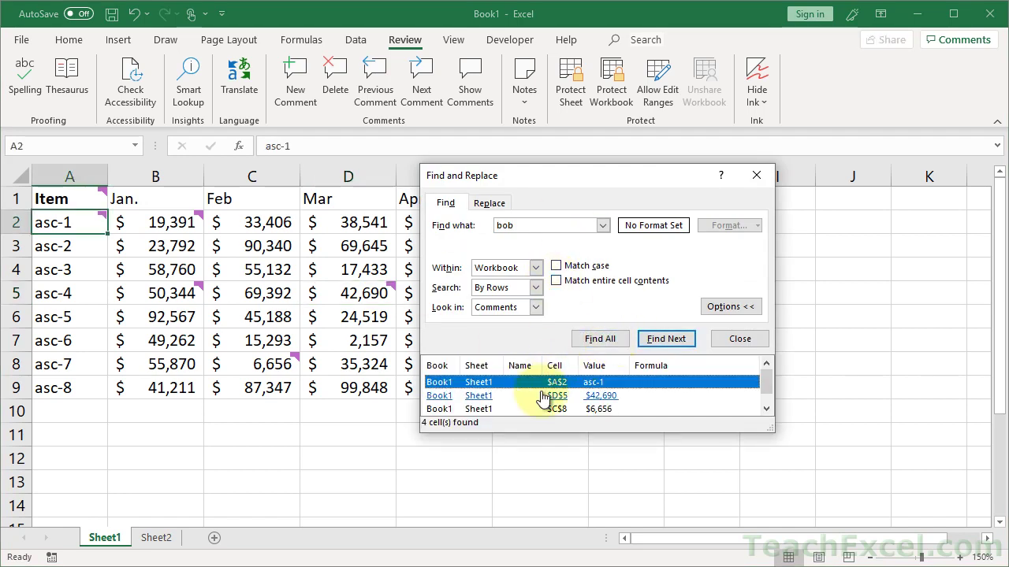
scroll(542, 398, "down", 1)
left_click(478, 394)
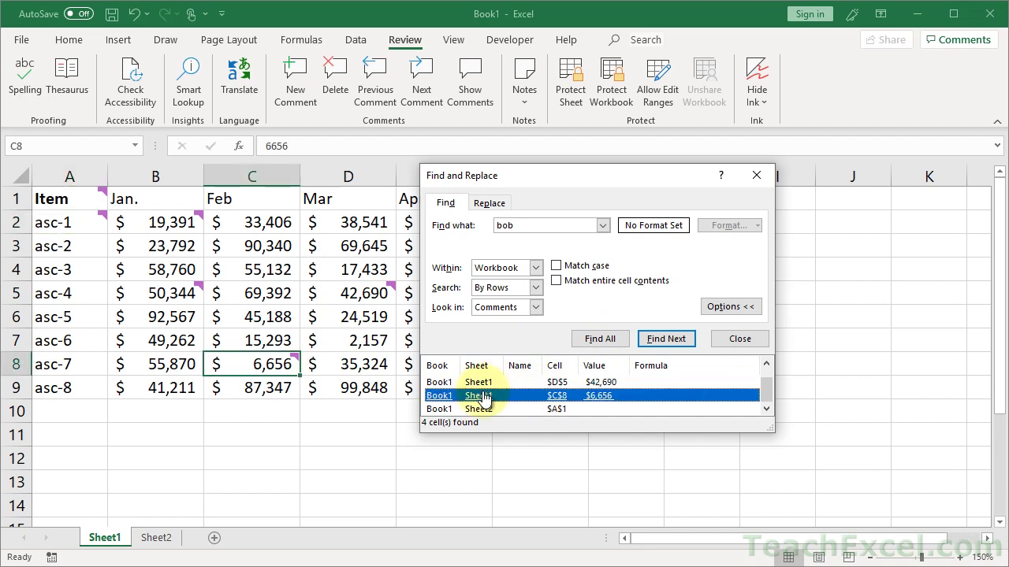
left_click(480, 384)
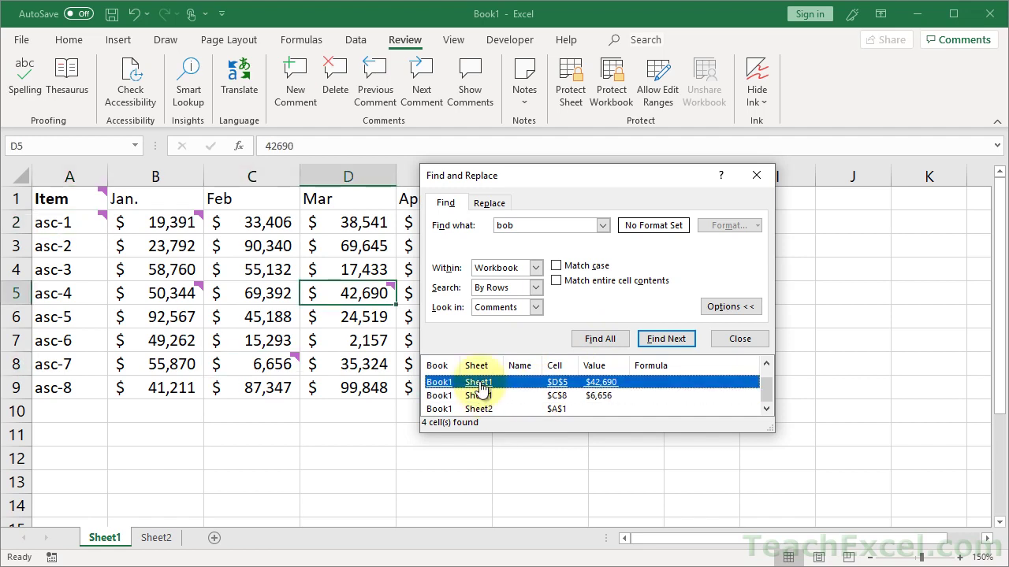
left_click_drag(771, 428, 747, 442)
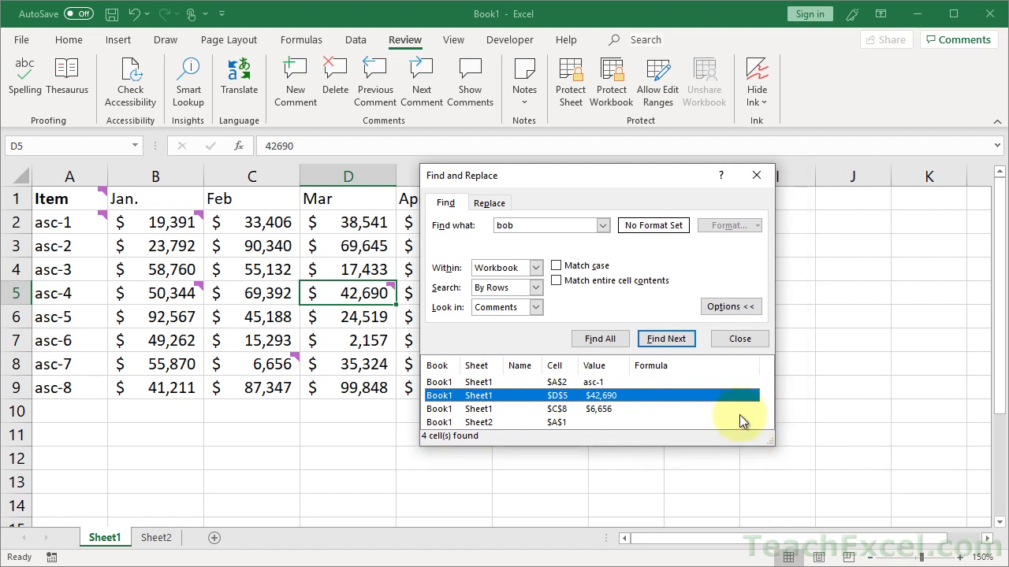
Close the search and open the Comments pane listing Sheet1's comments, including 'Bob, do something!'.
left_click(757, 176)
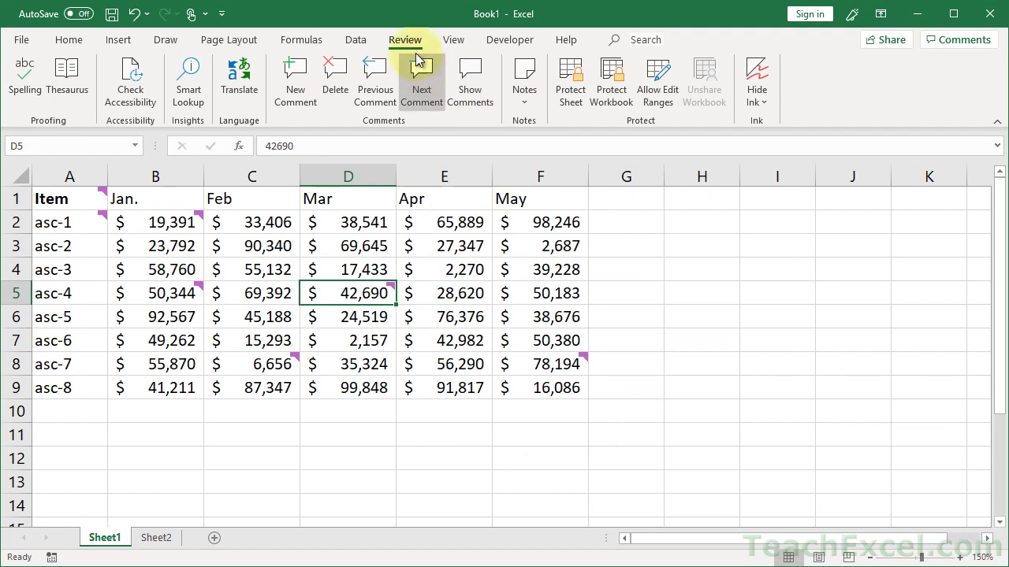
left_click(478, 99)
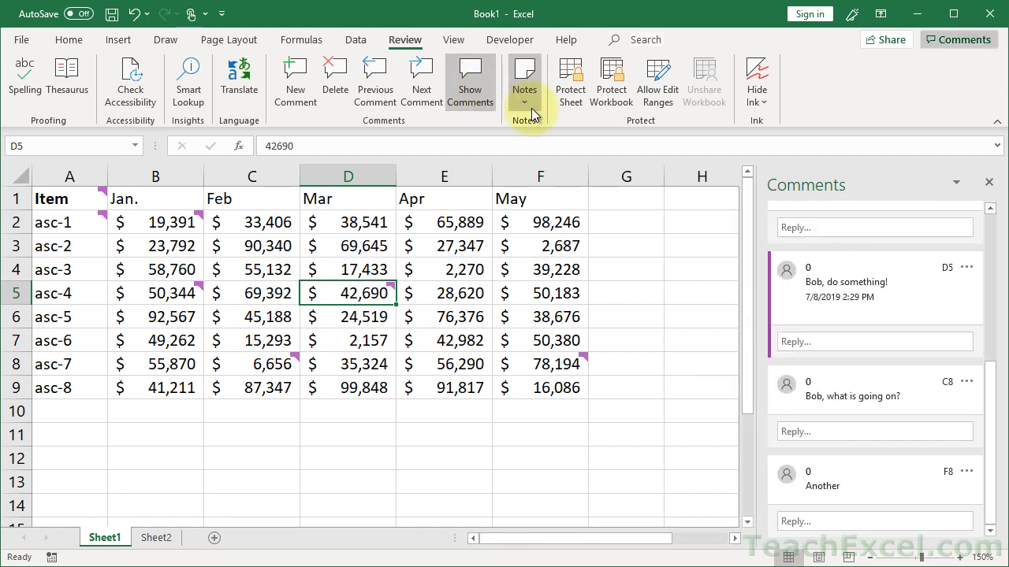
left_click(532, 108)
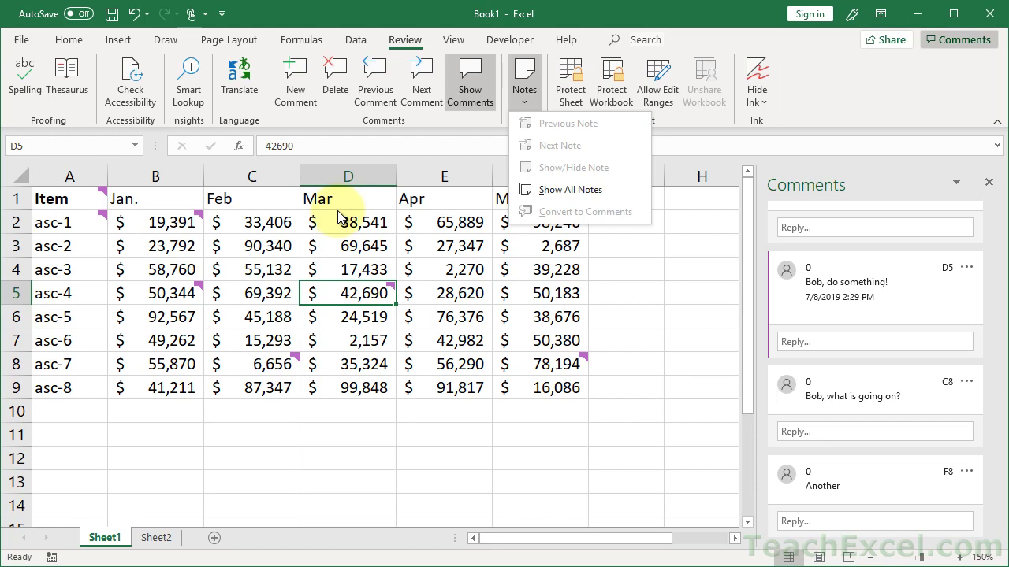
left_click(525, 105)
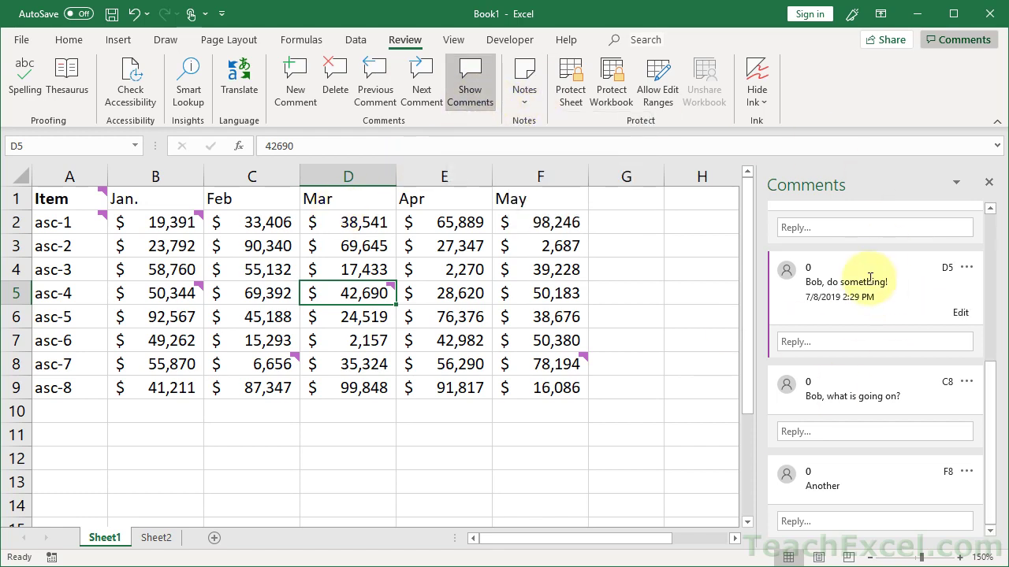
scroll(870, 279, "up", 5)
scroll(870, 279, "down", 4)
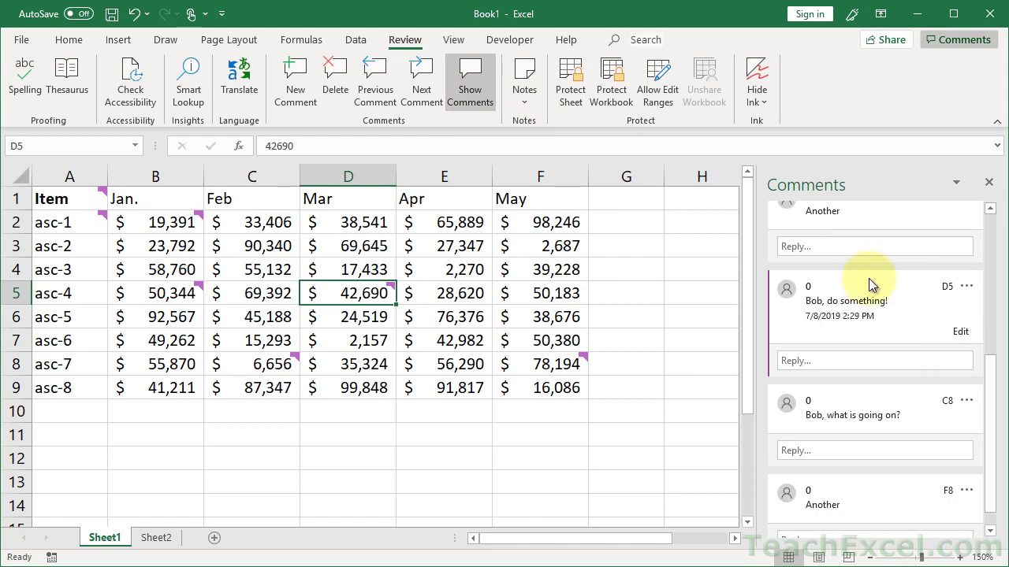
scroll(870, 282, "up", 2)
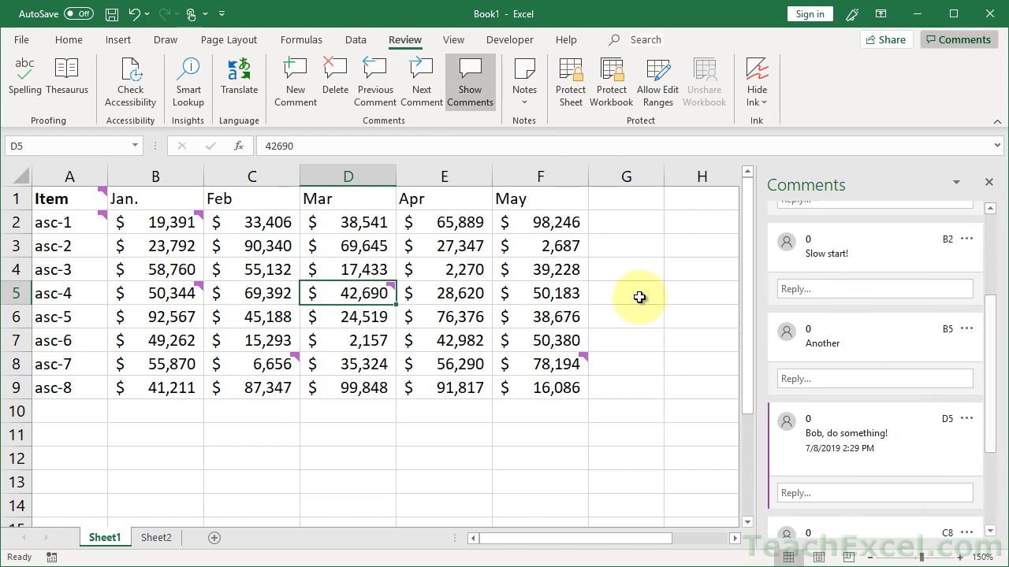
Reopen the 'bob' comment search, list all matches and select the D5 result.
key("ctrl+f")
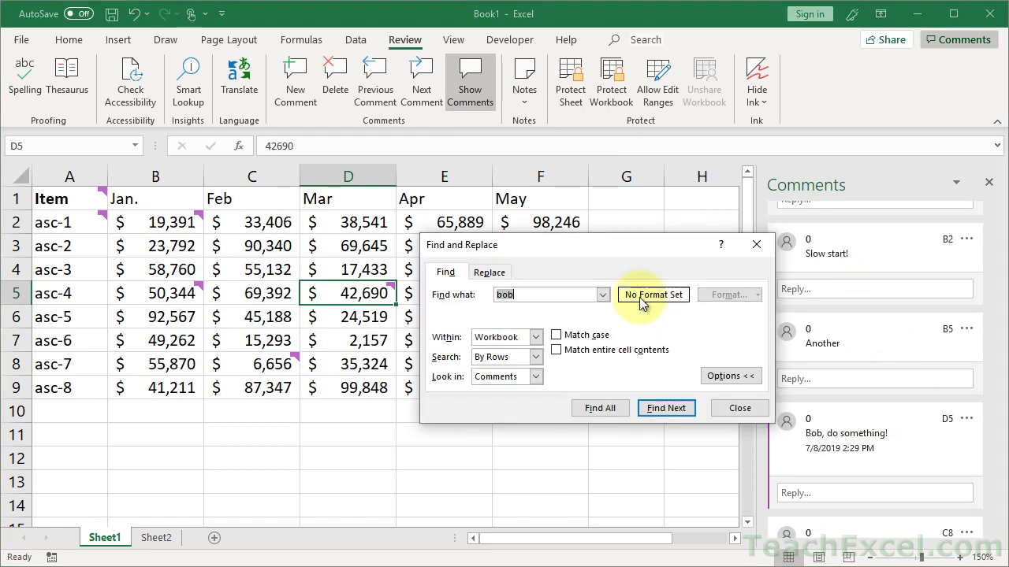
left_click(607, 409)
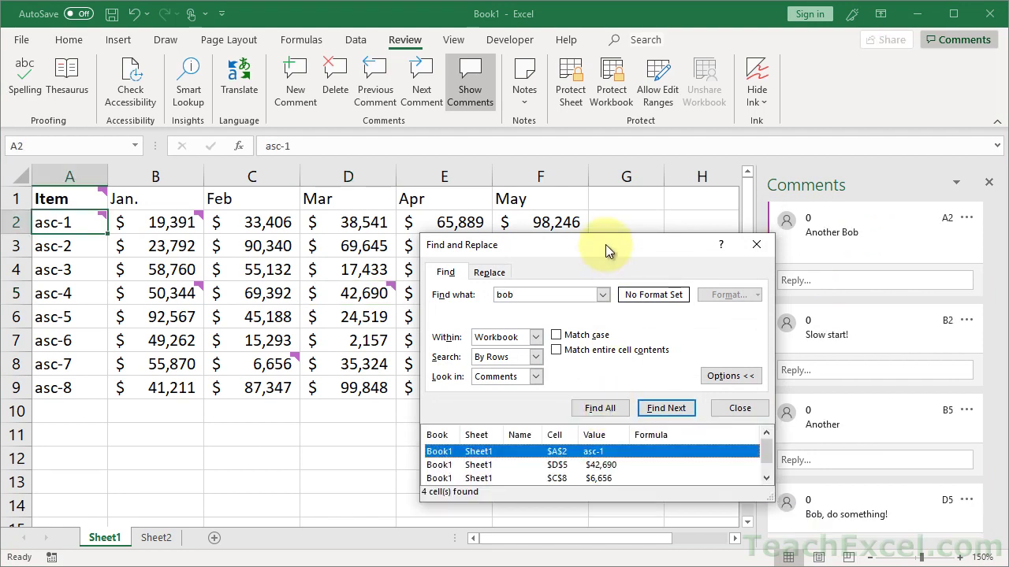
left_click_drag(605, 245, 550, 168)
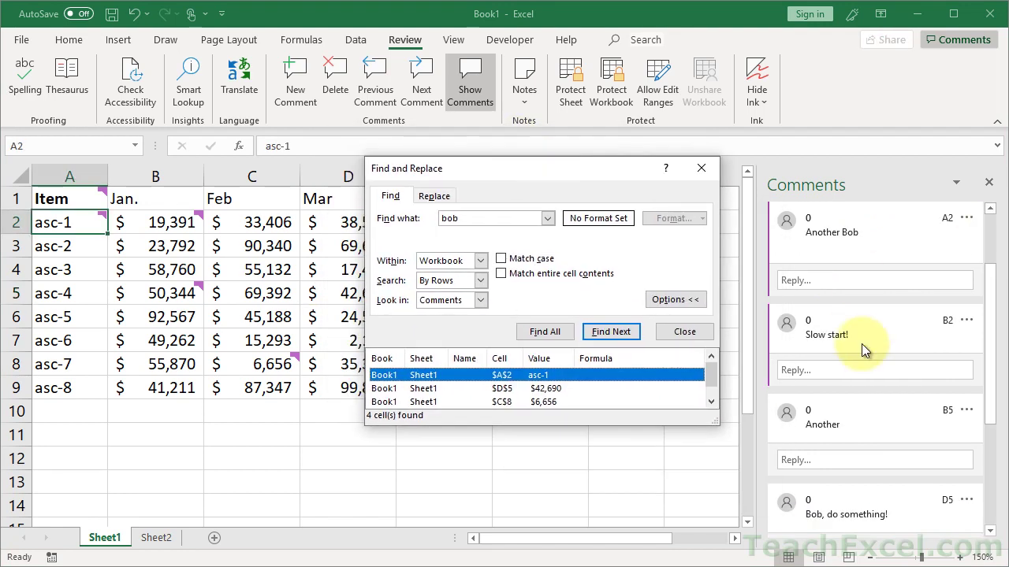
left_click(402, 387)
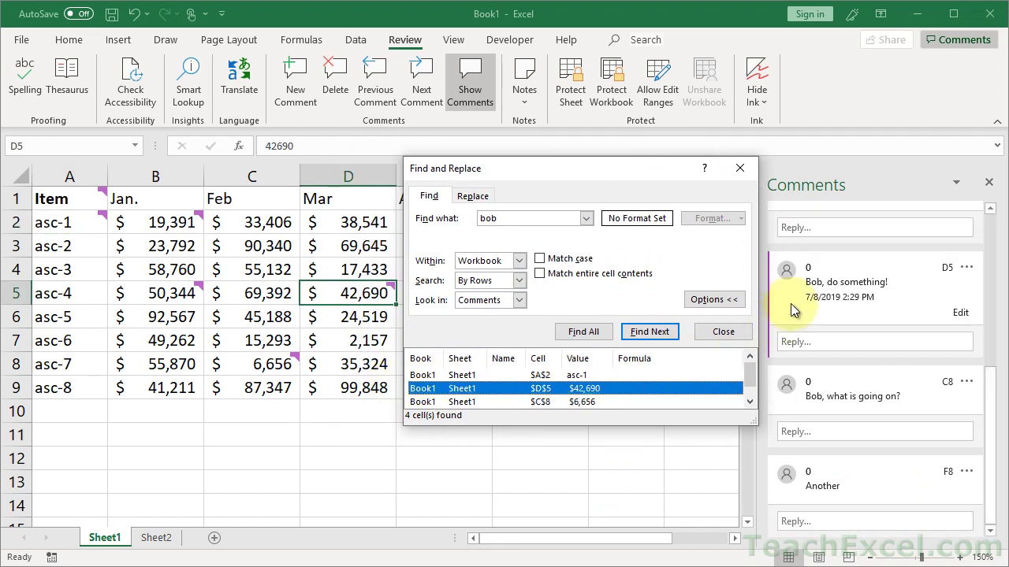
left_click_drag(617, 170, 586, 168)
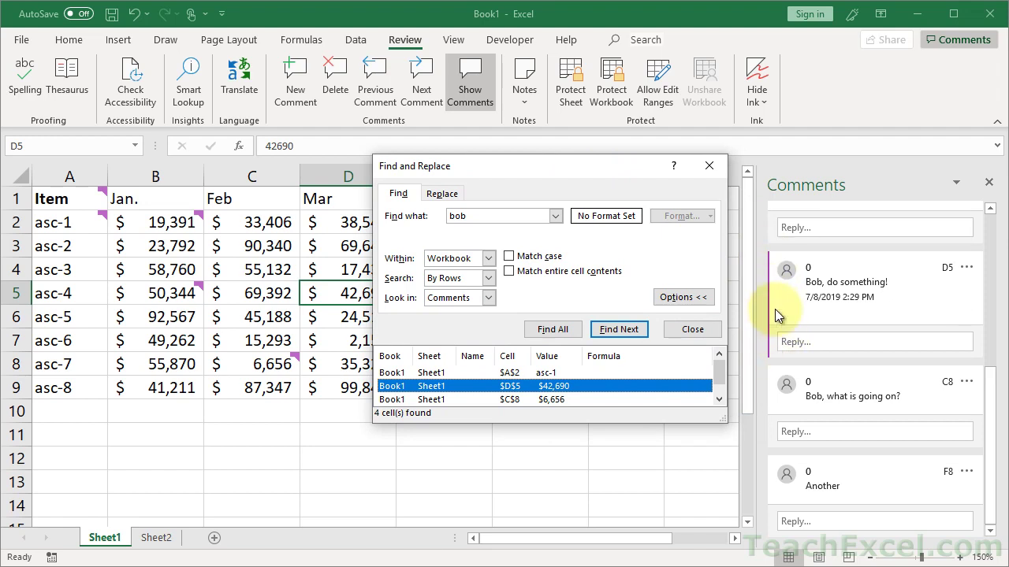
Step through the A2, D5, C8 and Sheet2 A1 matches, each highlighted in the Comments pane.
mouse_move(779, 290)
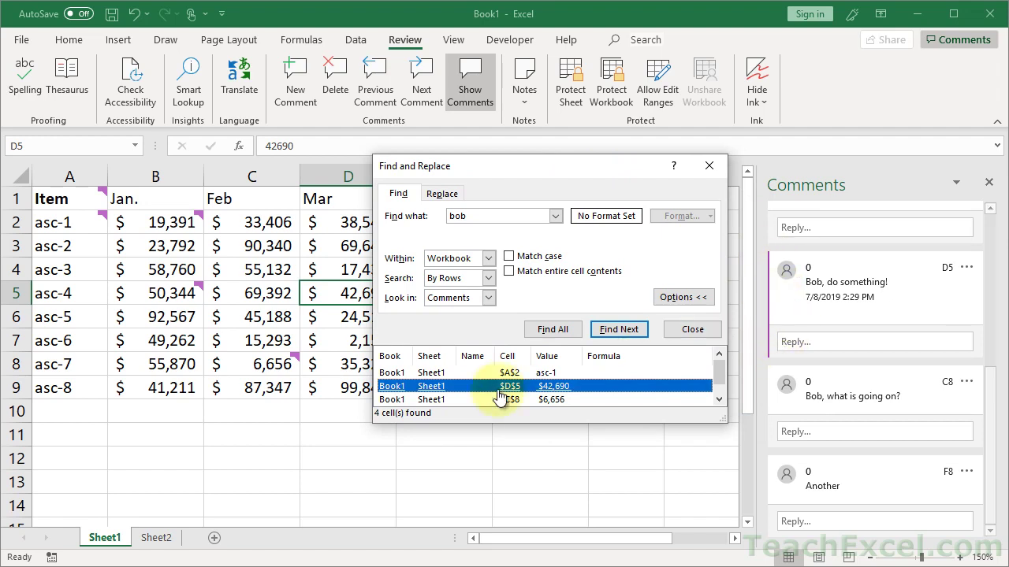
left_click(412, 389)
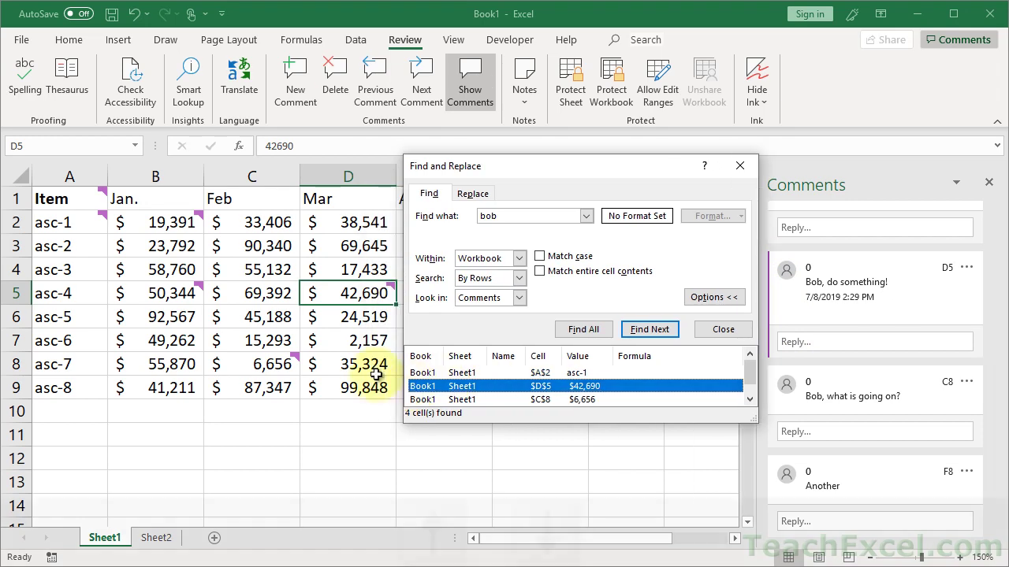
key("Up")
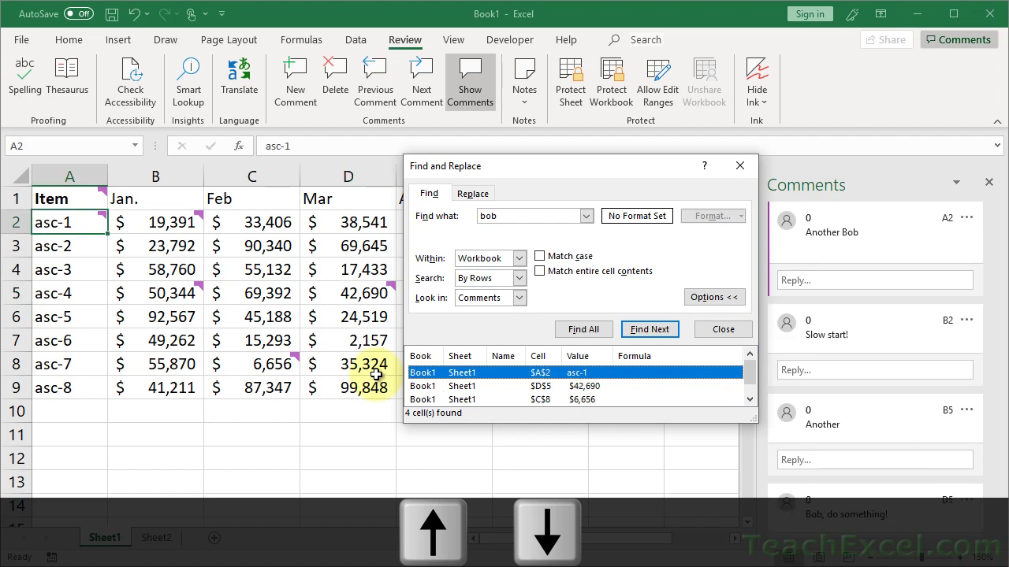
key("Down")
key("Down")
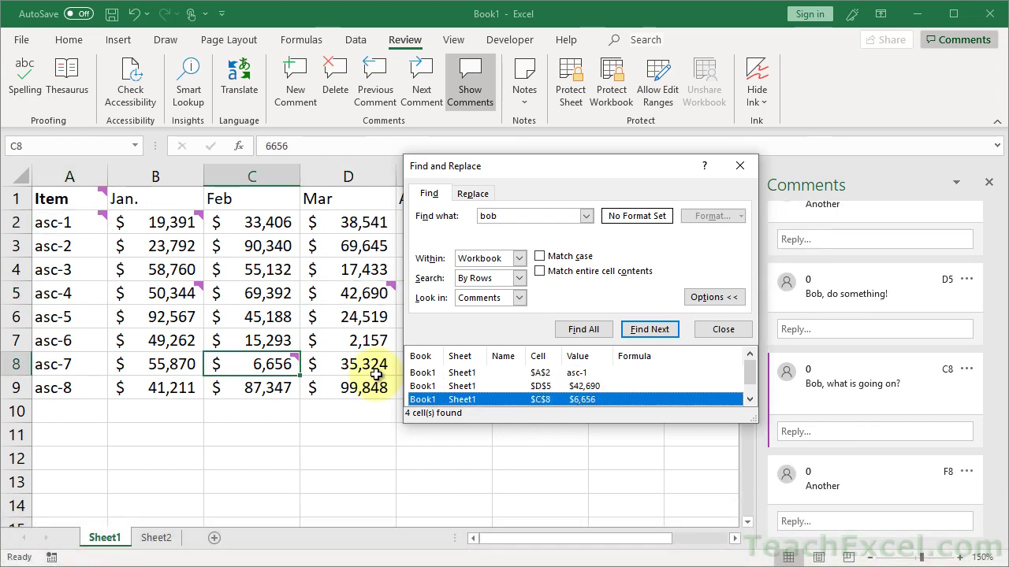
key("Down")
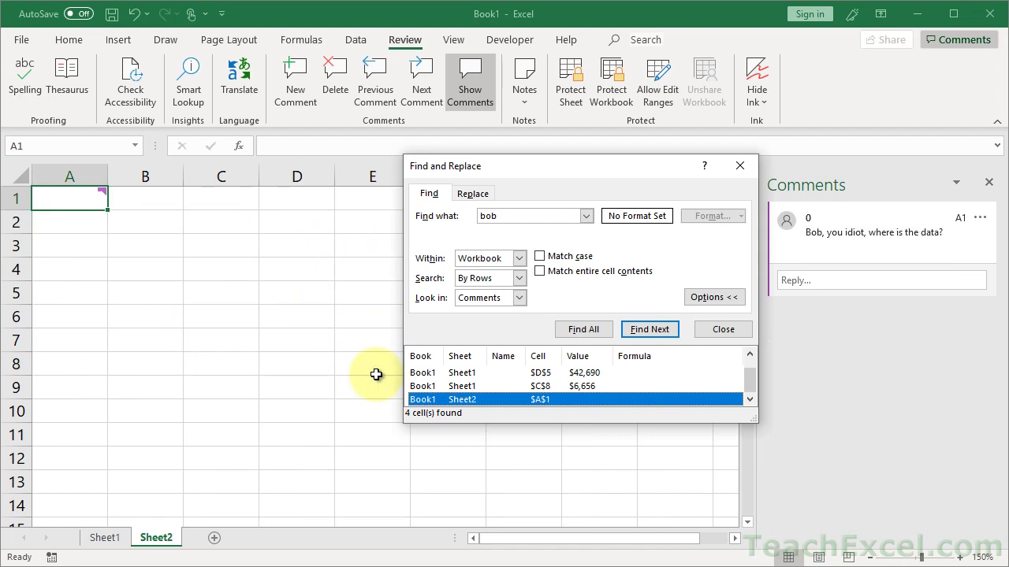
mouse_move(863, 251)
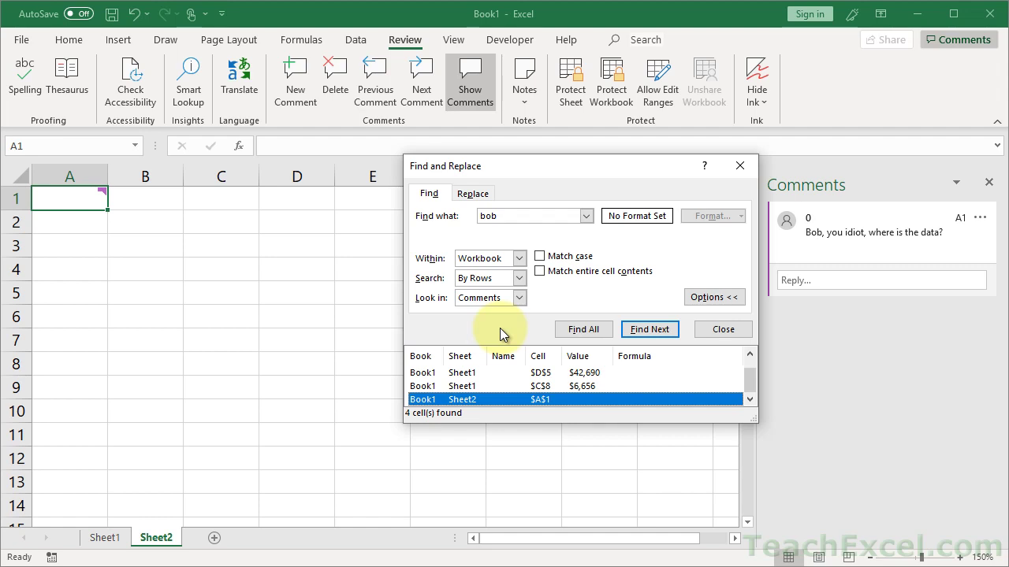
key("Up")
key("Up")
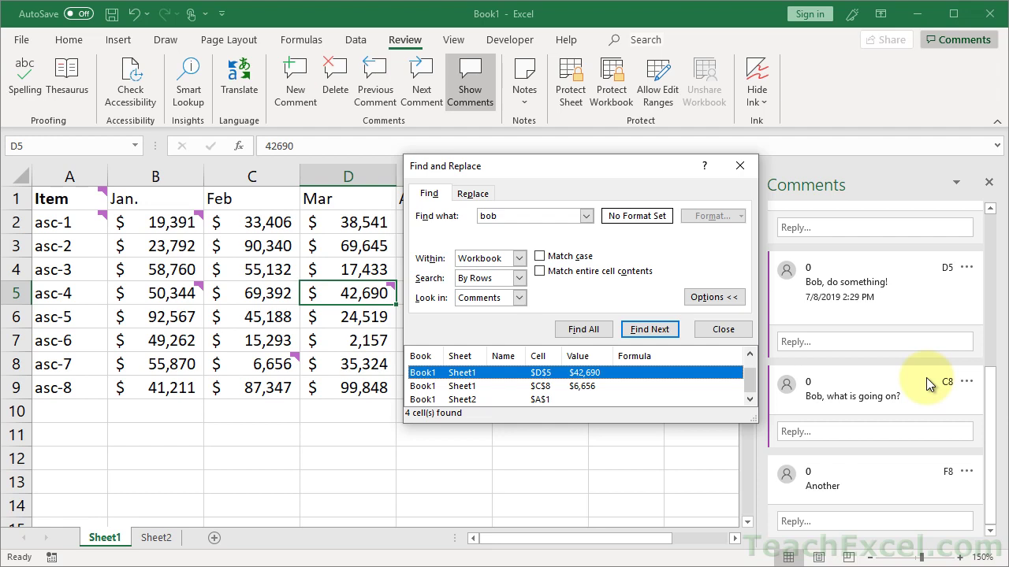
Close the search and hide the Comments pane.
left_click(736, 166)
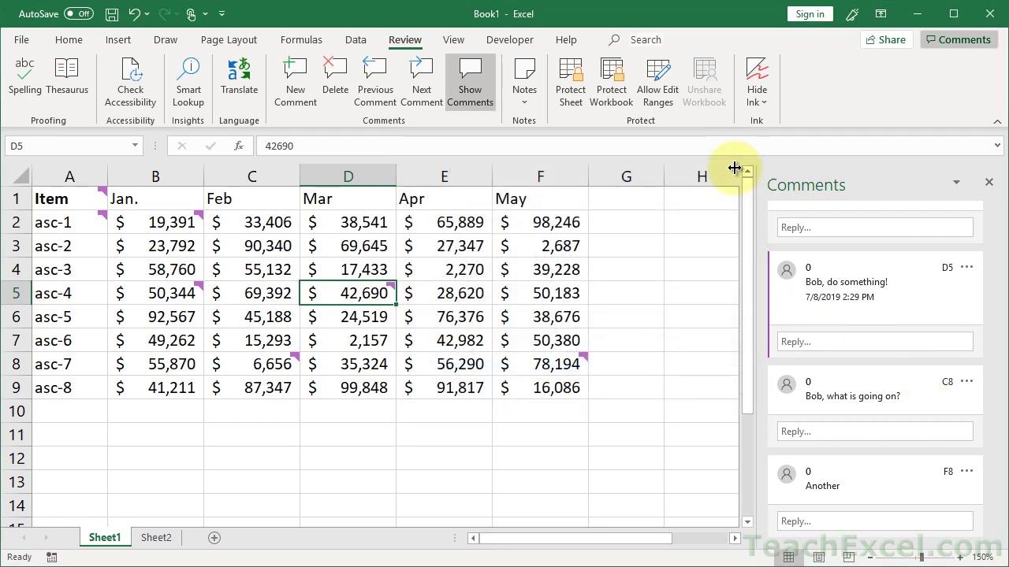
left_click(988, 182)
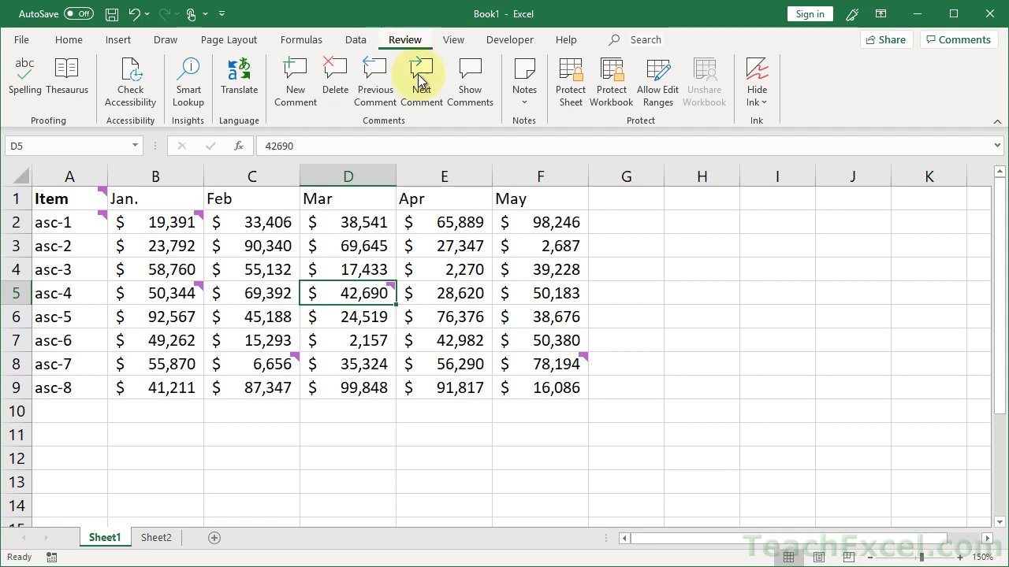
left_click(534, 97)
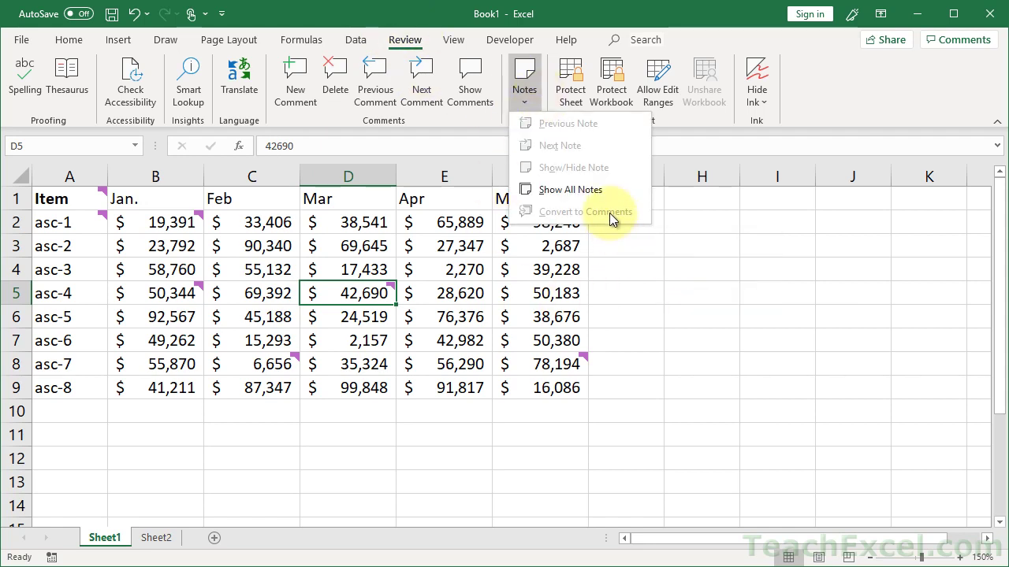
left_click(135, 226)
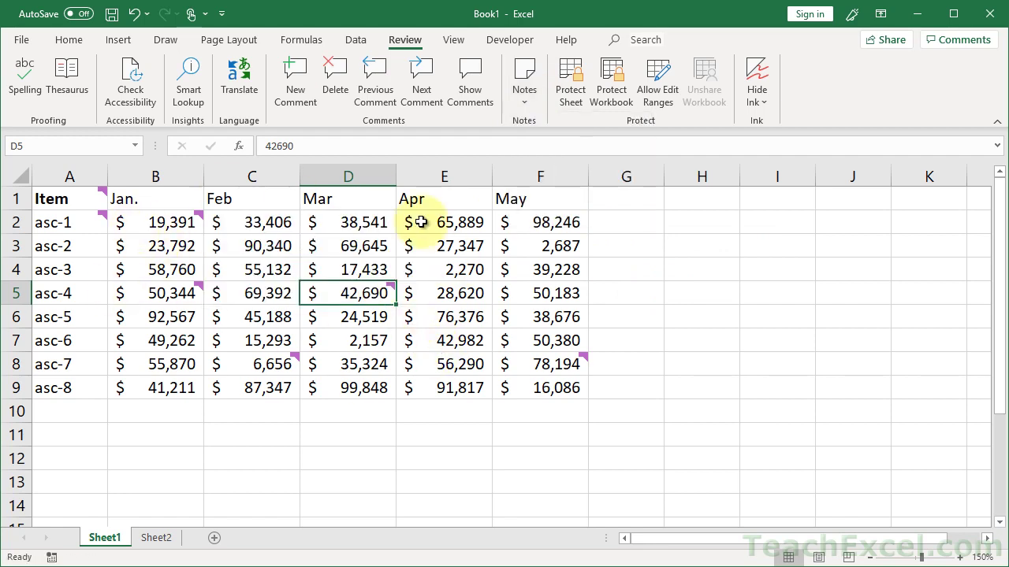
mouse_move(377, 295)
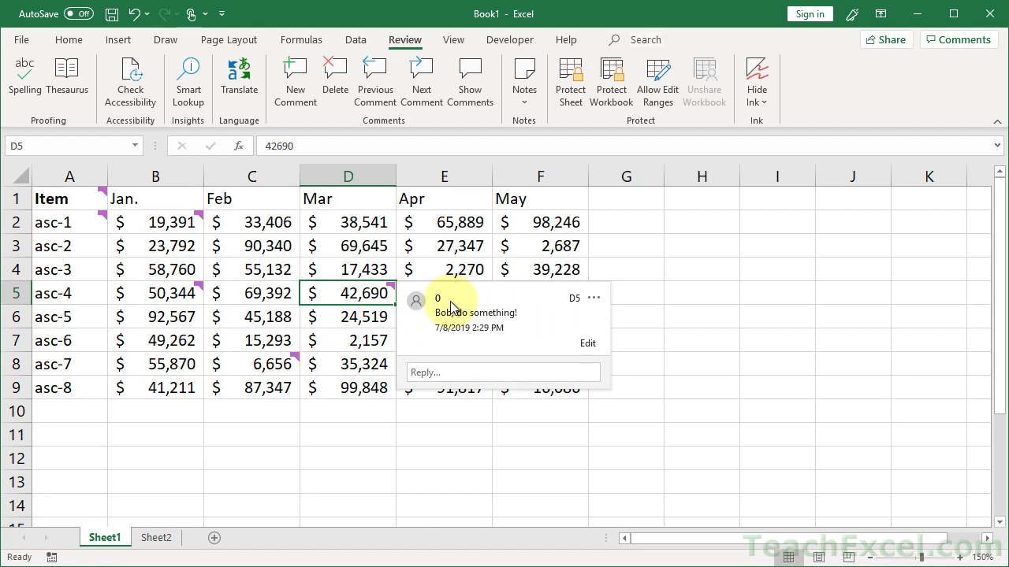
Reopen Find and Replace with its full search options expanded.
key("ctrl+f")
left_click_drag(510, 236, 517, 154)
left_click(720, 279)
left_click(720, 241)
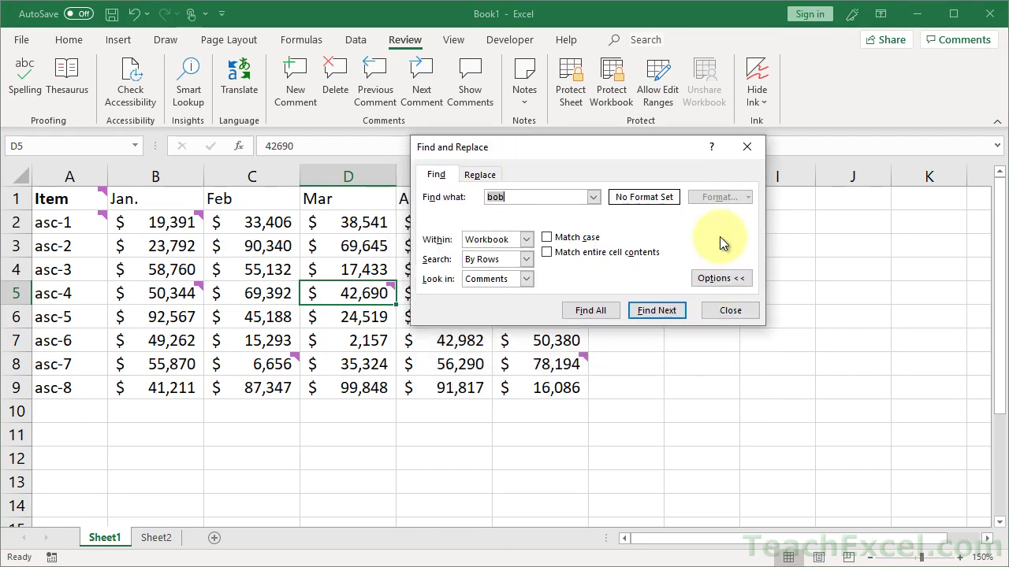
Search the Workbook in Comments for 'bob', listing 4 matches starting with Sheet1 A2.
left_click(527, 240)
left_click(527, 240)
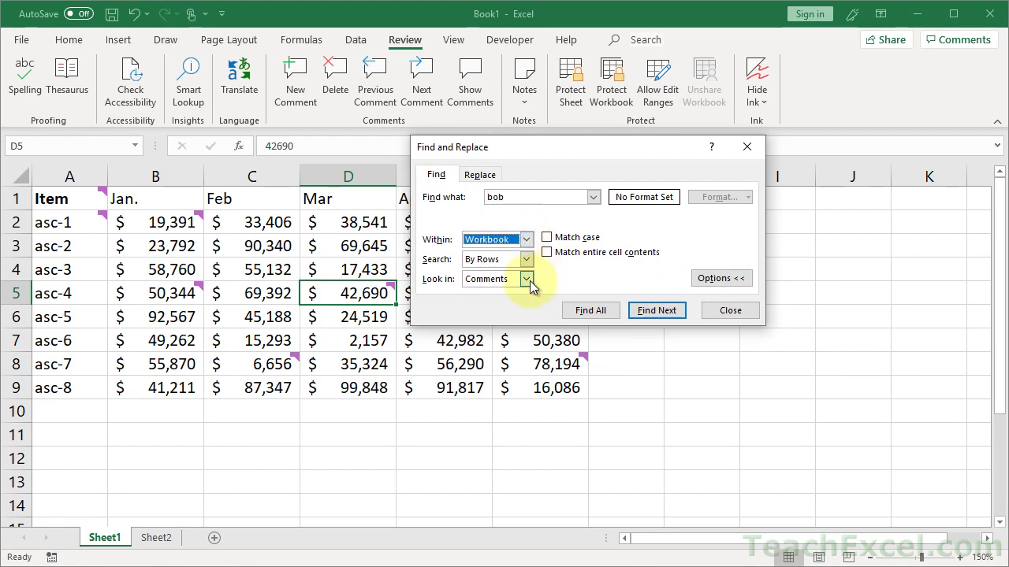
left_click(526, 279)
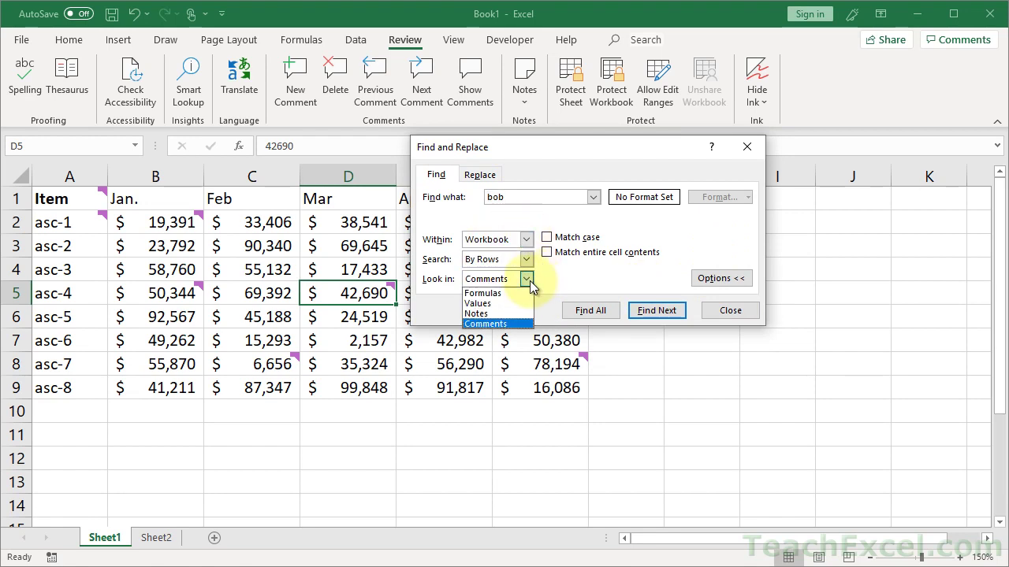
left_click(510, 324)
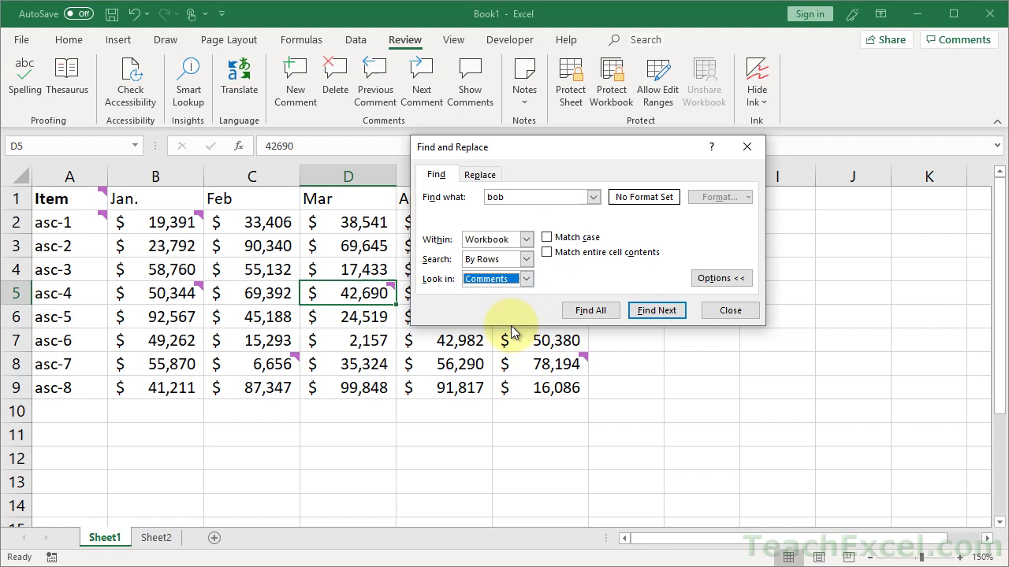
left_click(504, 197)
left_click_drag(567, 149, 614, 96)
left_click(628, 275)
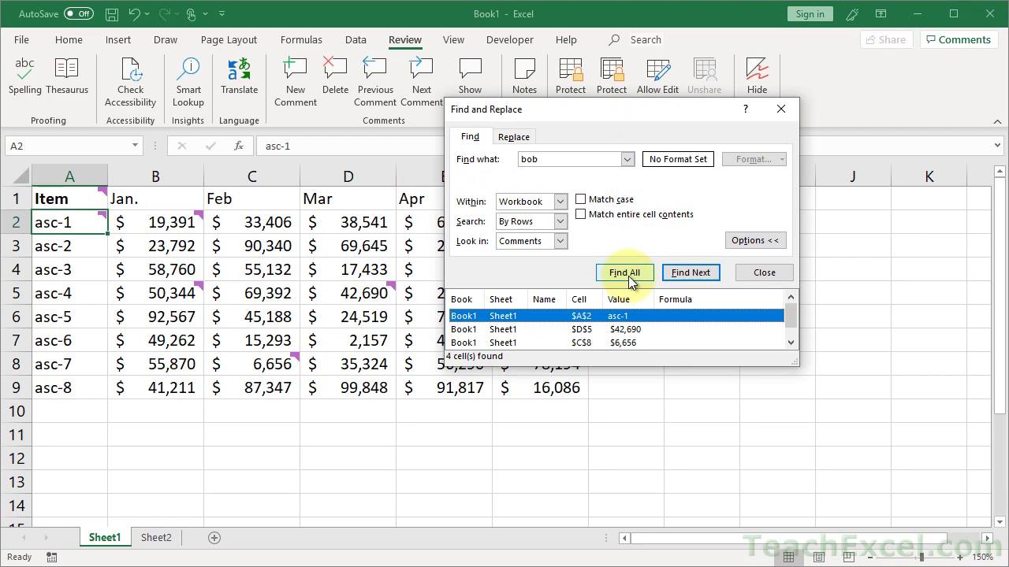
left_click_drag(595, 115, 560, 197)
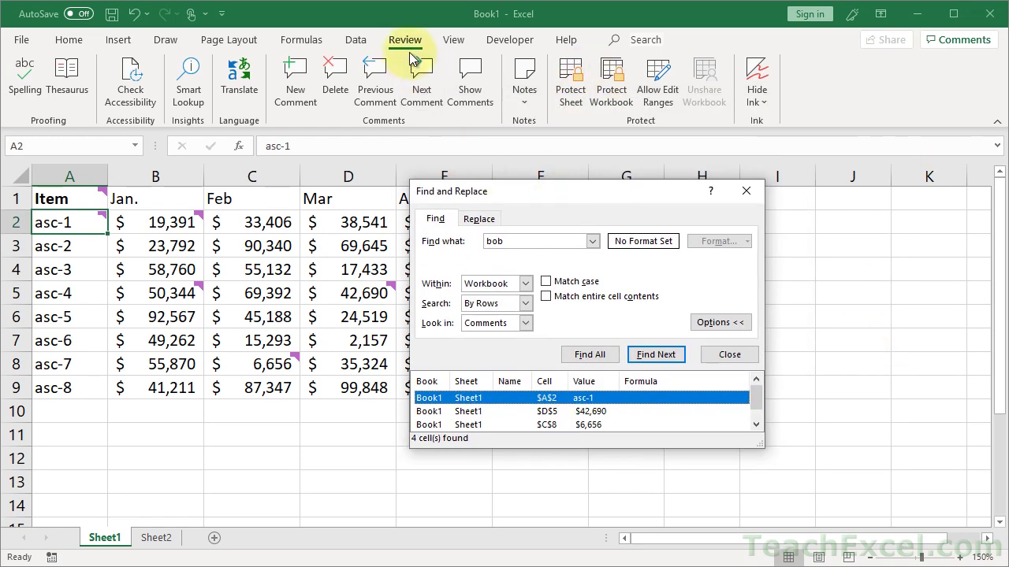
Reopen the Comments pane and step from the D5 match up to A2's 'Another Bob' comment.
left_click(468, 98)
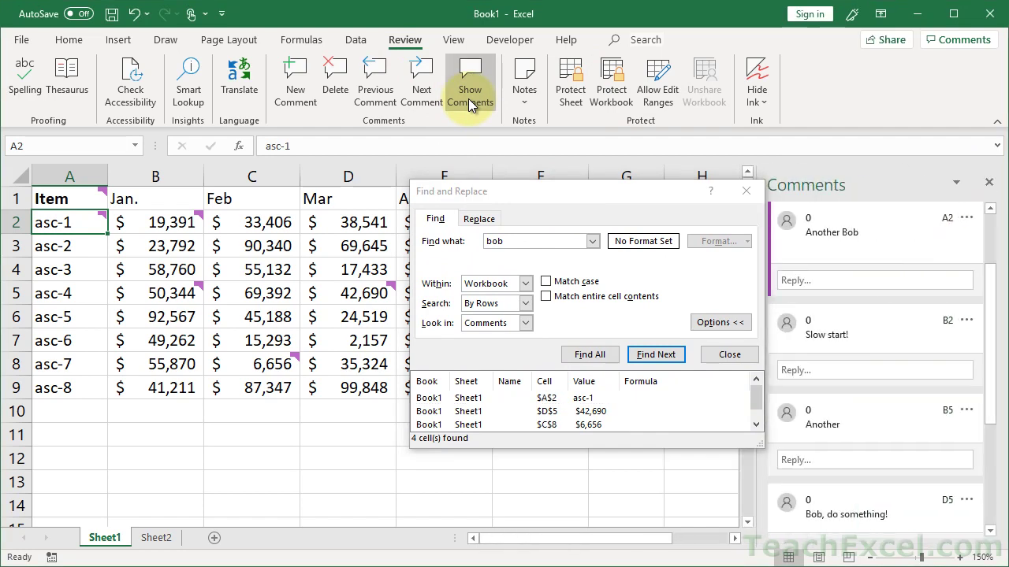
left_click(623, 201)
left_click_drag(622, 201, 616, 142)
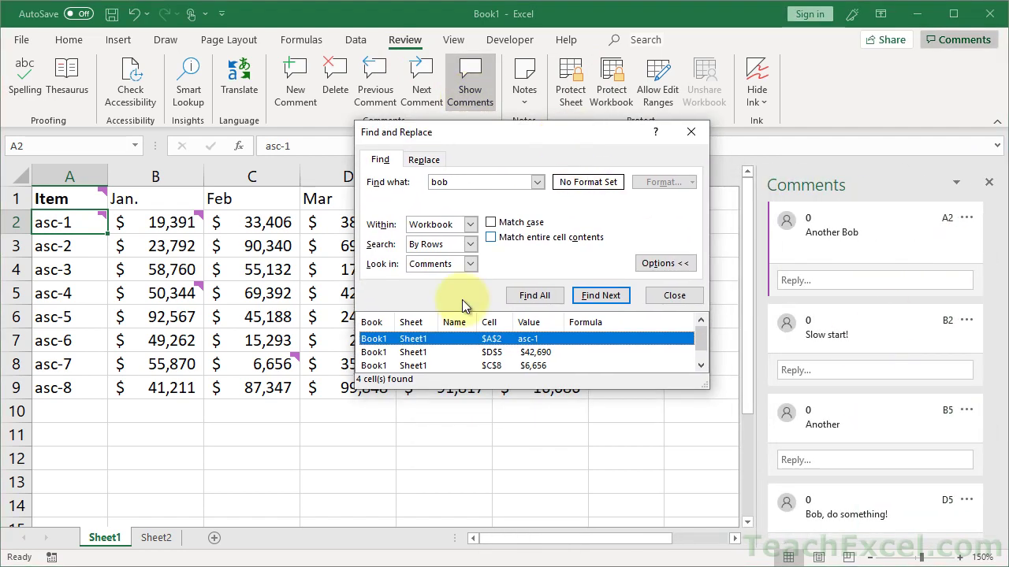
left_click(419, 355)
key("Down")
key("Down")
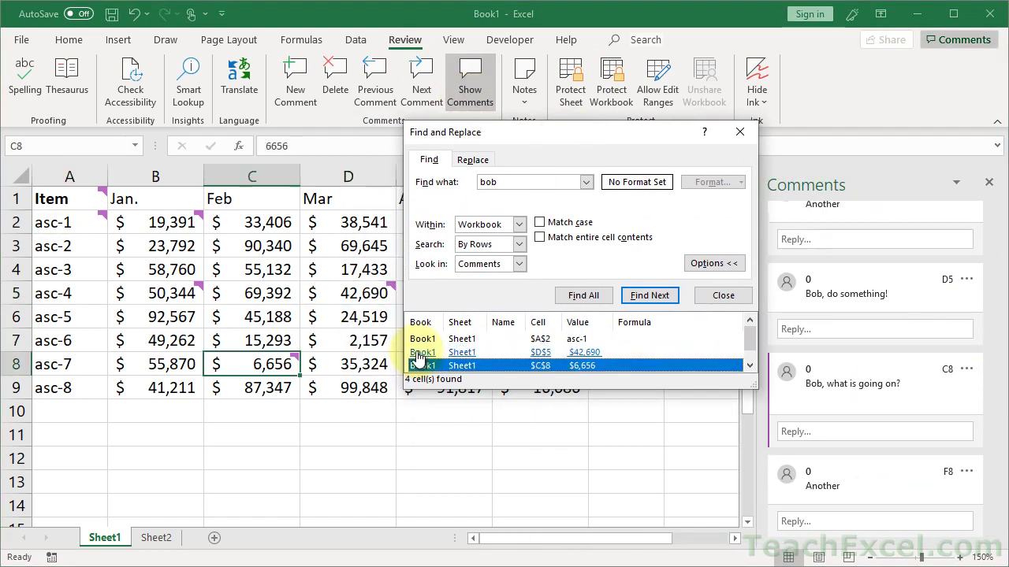
key("Up")
key("Up")
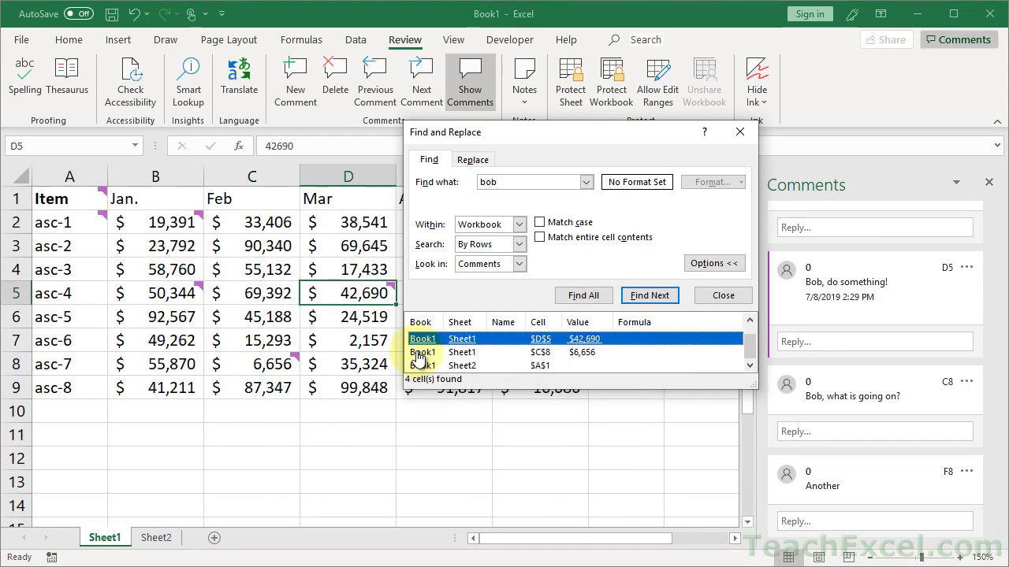
key("Up")
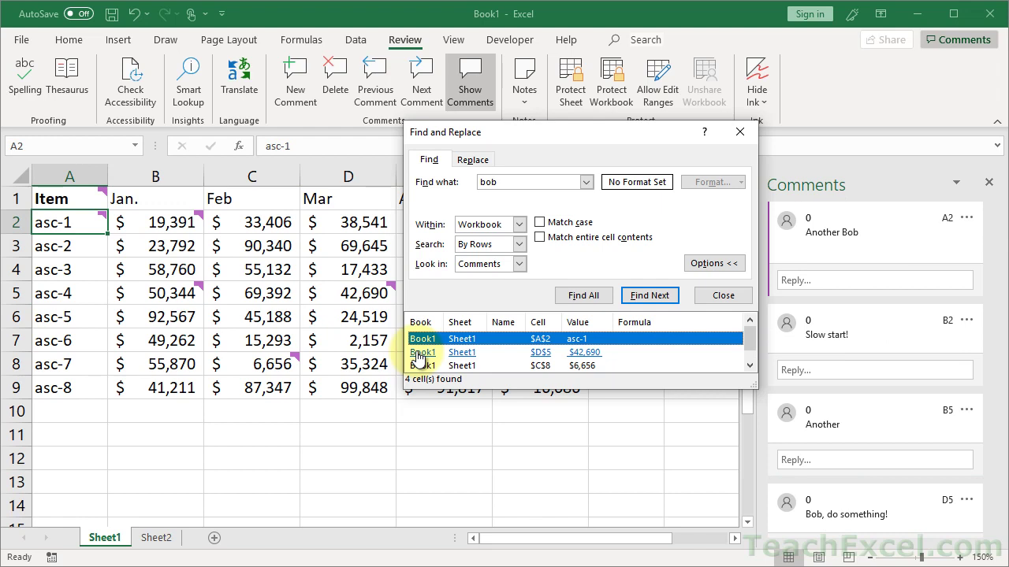